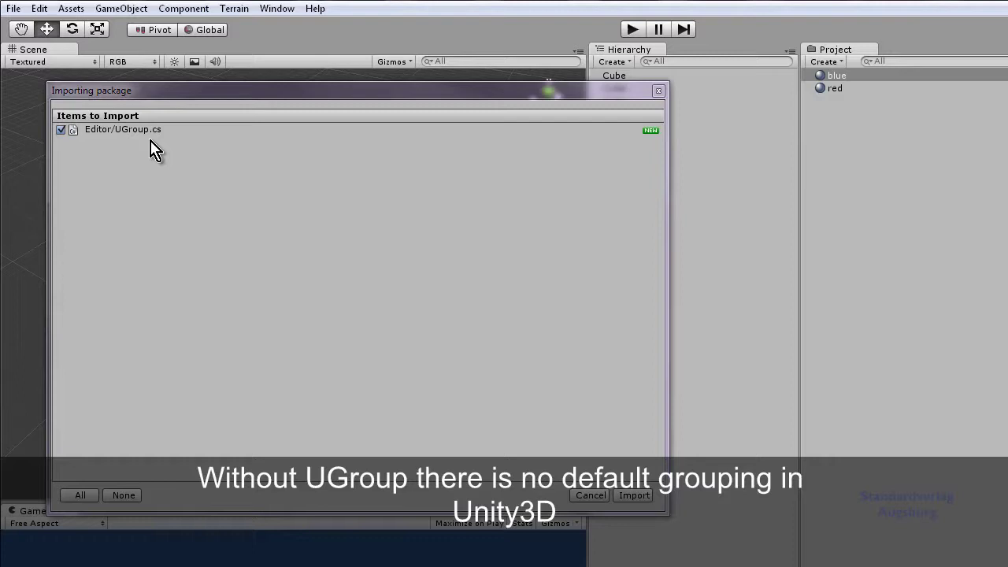
Import the package containing the Editor/UGroup.cs script into the project
click(40, 9)
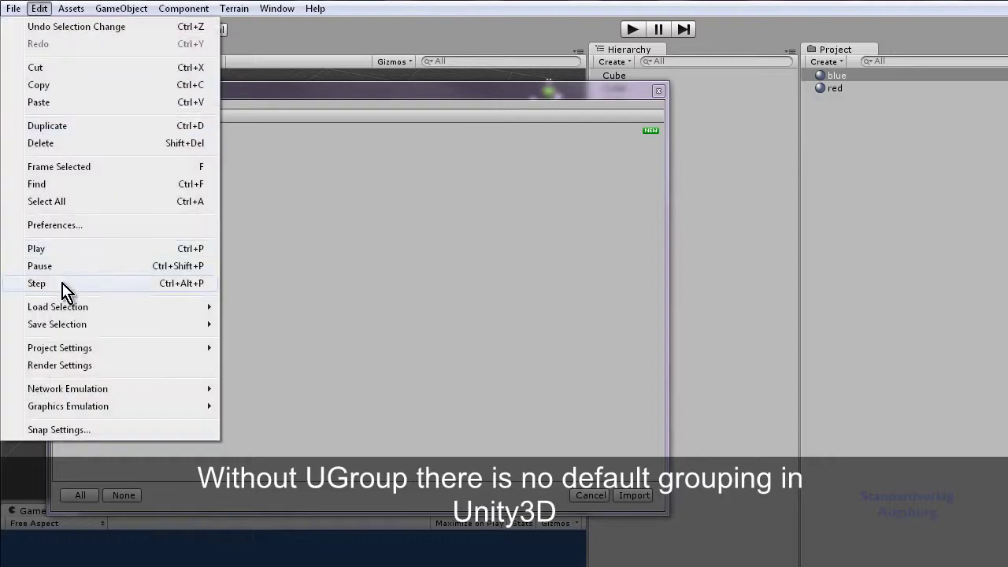
click(281, 187)
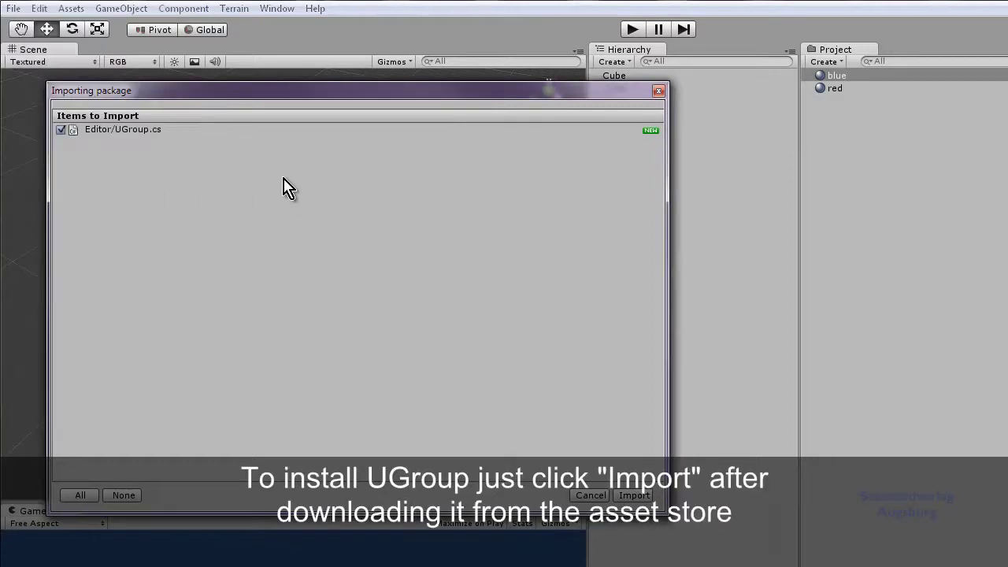
click(634, 495)
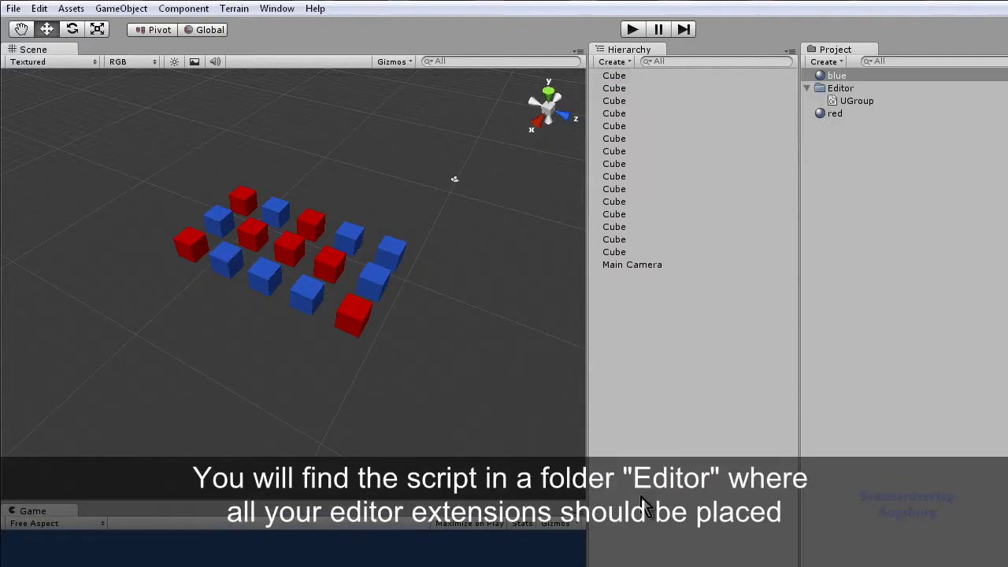
Inspect the project's Editor folder and the UGroup script inside it
click(807, 88)
click(836, 89)
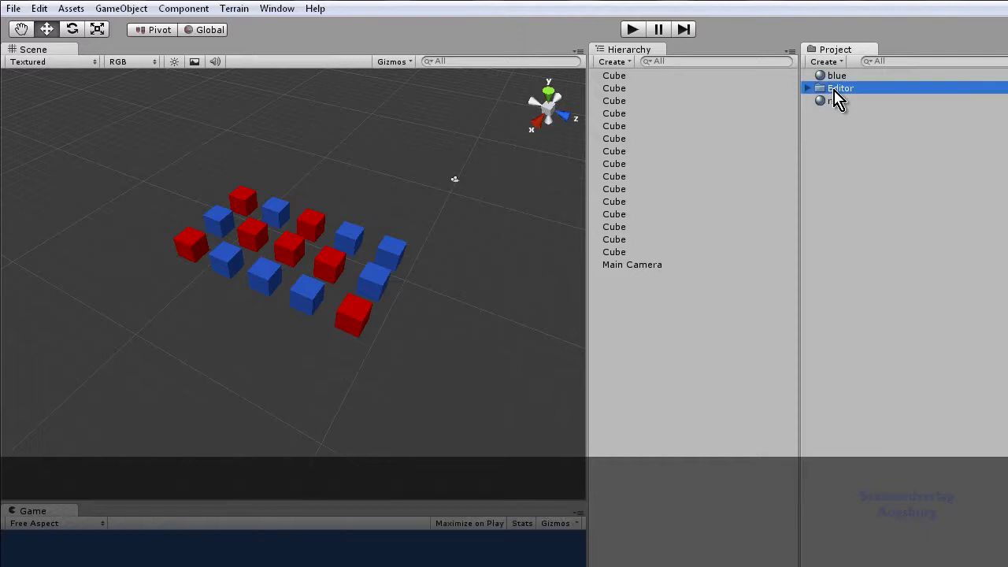
click(807, 88)
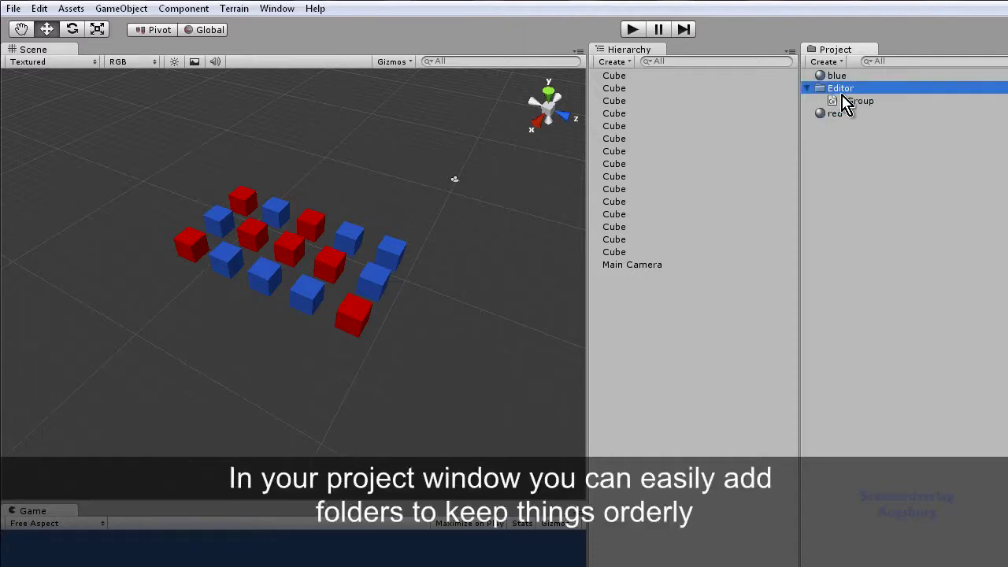
click(853, 102)
click(841, 89)
Create a project folder named Materials and move the red and blue materials into it
right_click(835, 149)
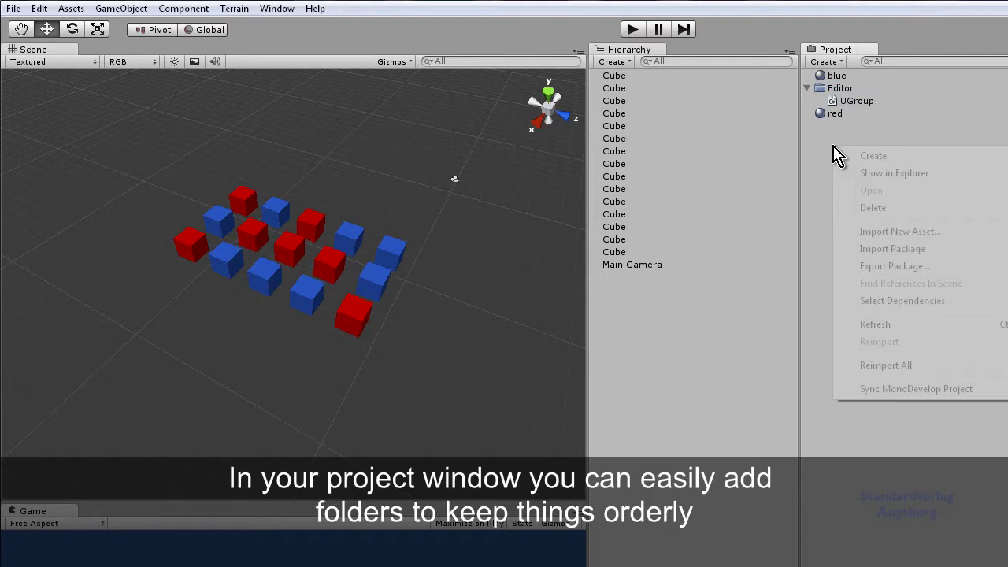
click(837, 62)
click(850, 80)
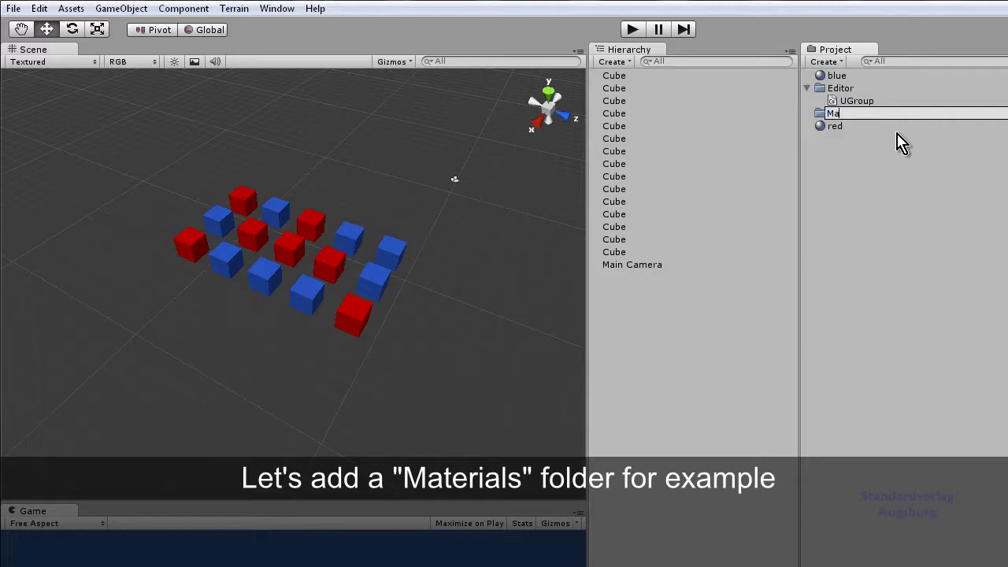
text(Materials)
key(Return)
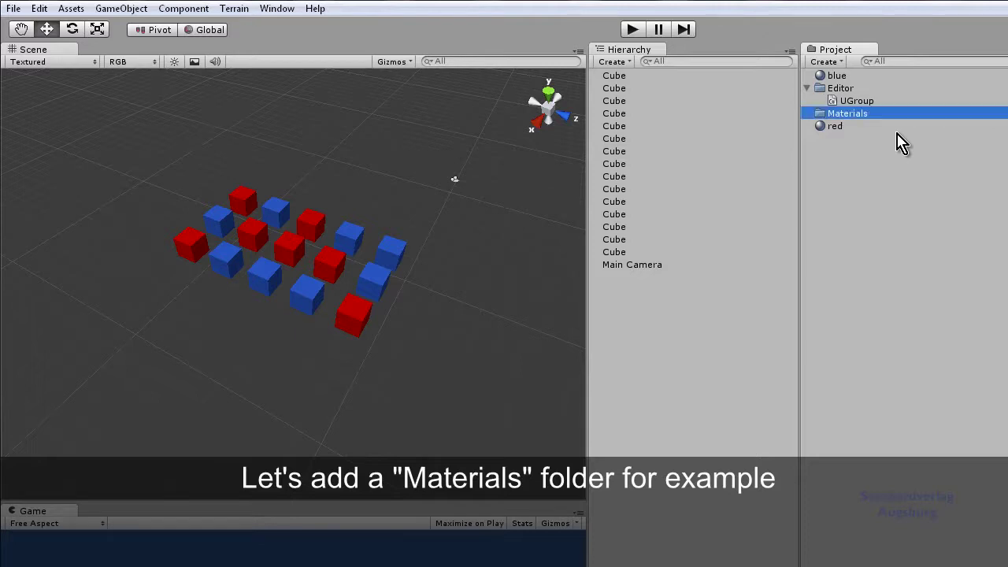
drag(837, 126, 839, 113)
drag(836, 75, 851, 114)
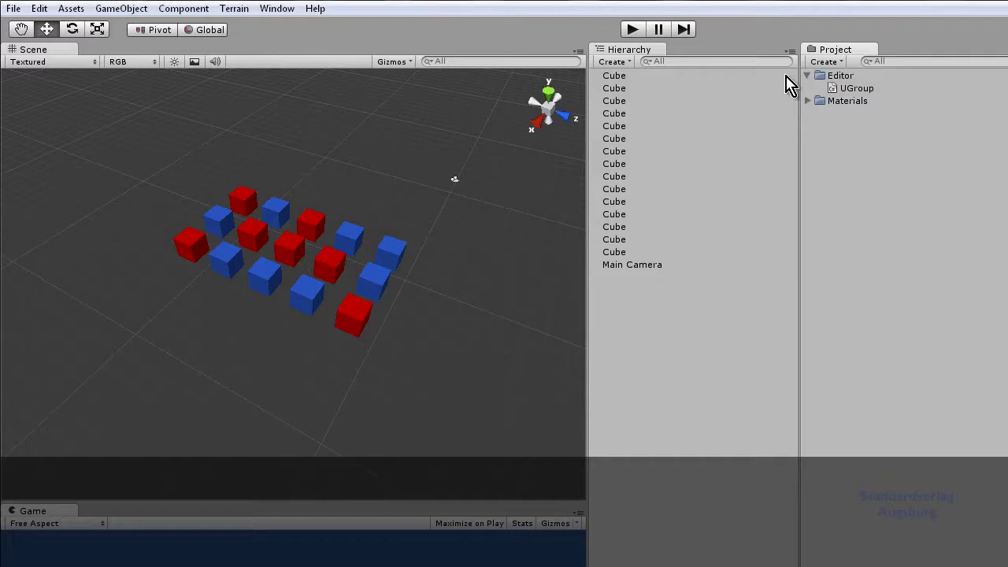
Add an empty game object named Group to the scene as a manual container
click(630, 62)
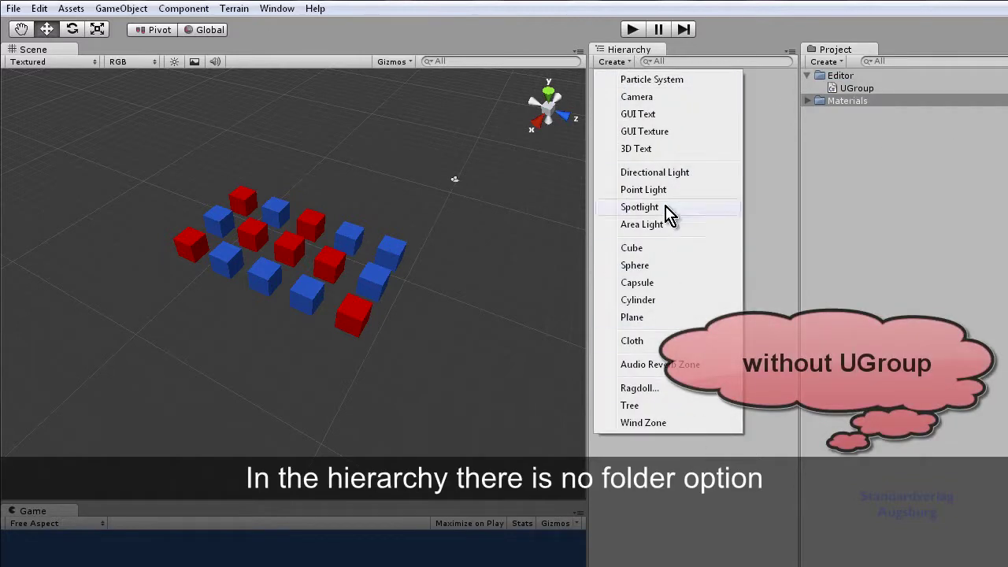
click(640, 460)
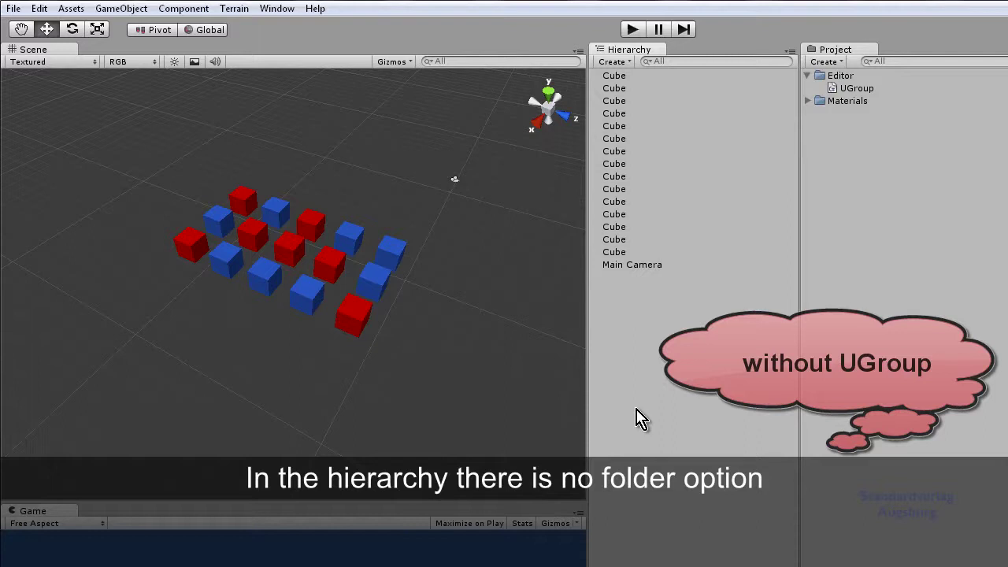
click(111, 8)
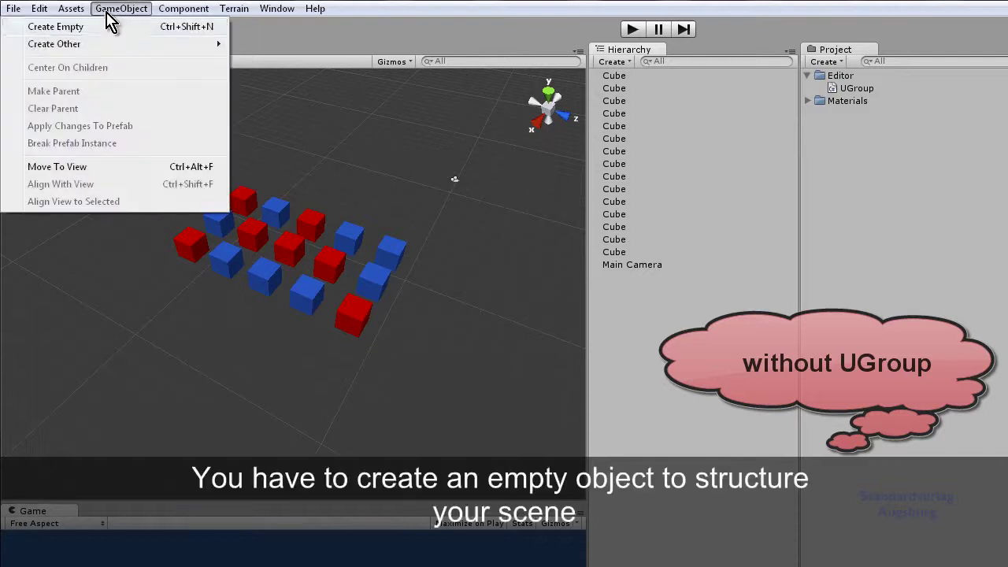
click(118, 25)
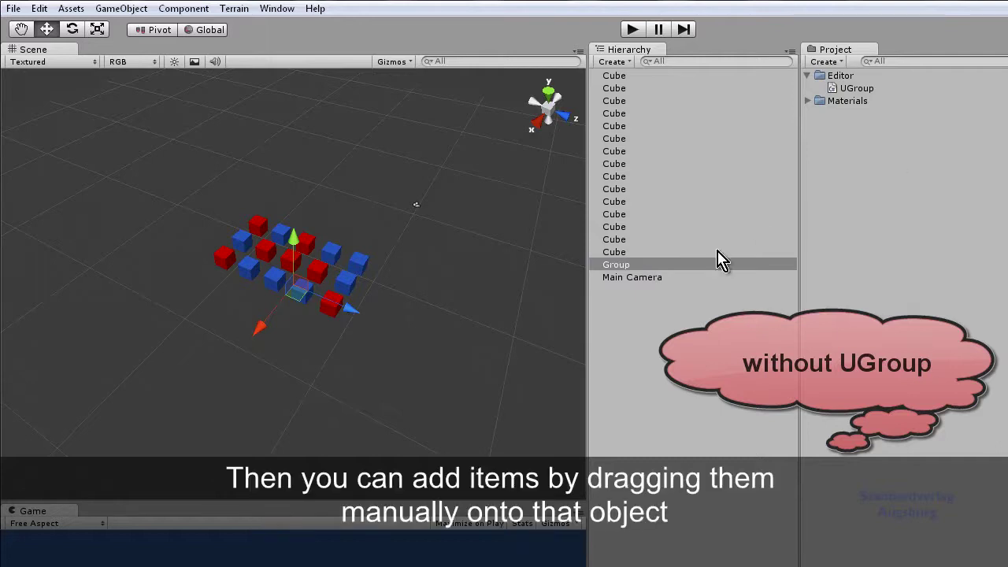
Move the frontmost red cube and the red cube behind it into the empty Group object in the hierarchy
click(319, 275)
shift+click(333, 304)
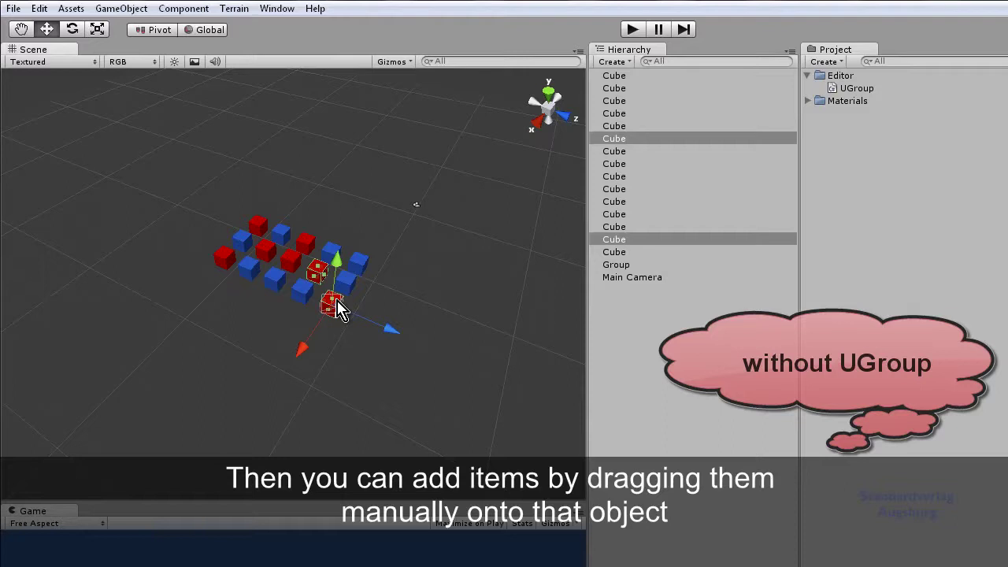
drag(616, 139, 613, 265)
click(596, 240)
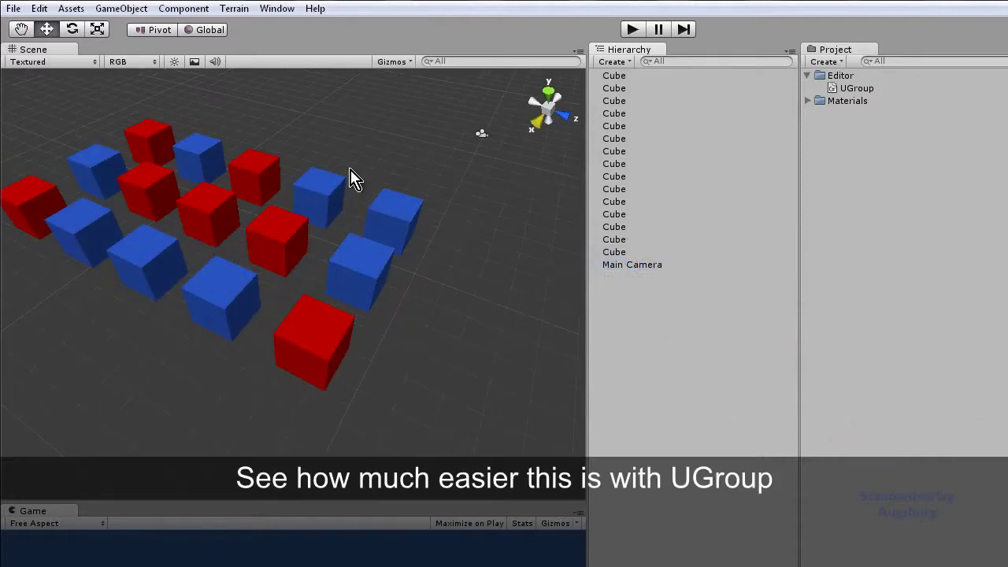
Group all eight blue cubes in the scene with UGroup's Group command
click(226, 303)
shift+click(136, 262)
shift+click(103, 240)
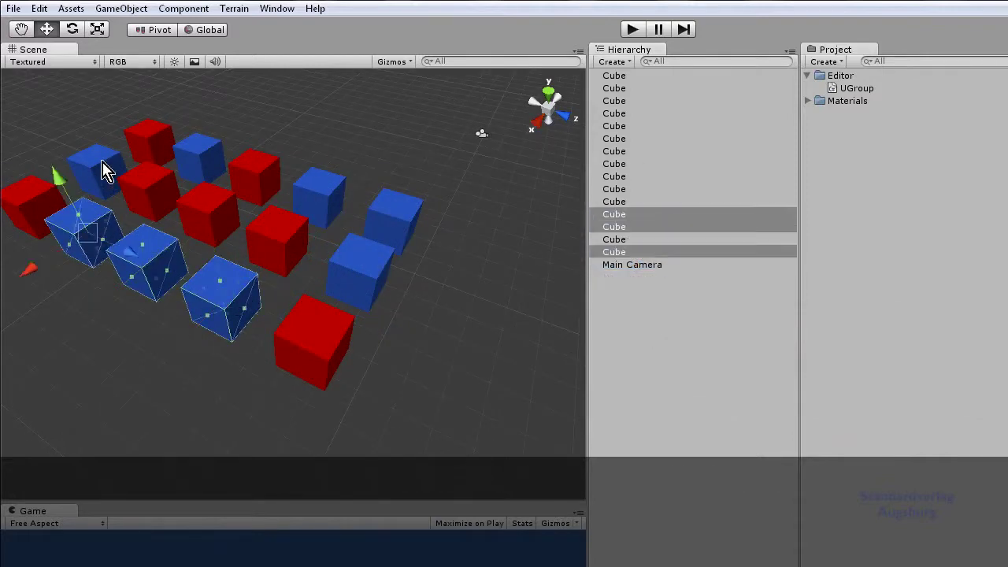
shift+click(104, 169)
shift+click(193, 159)
shift+click(321, 198)
shift+click(394, 211)
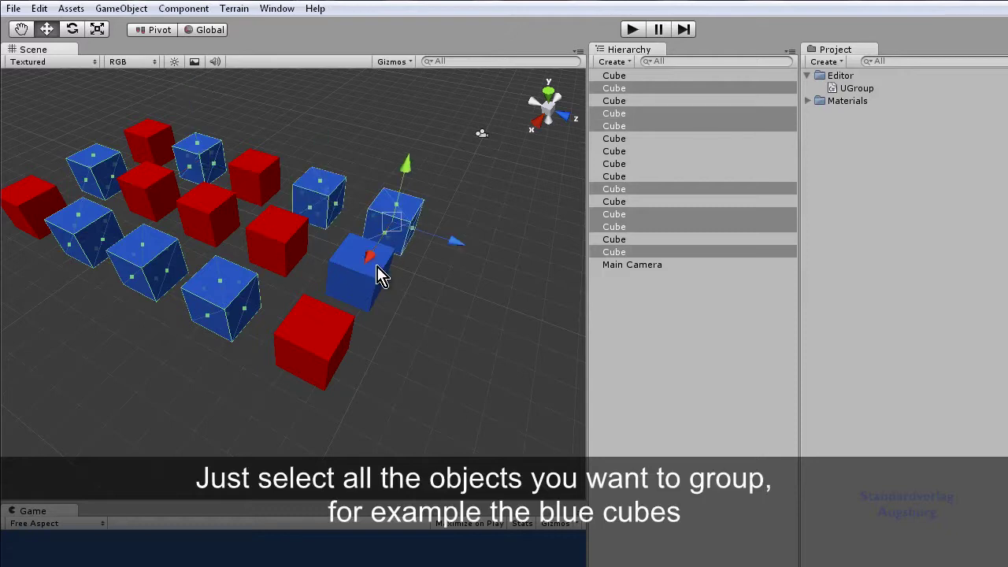
shift+click(350, 276)
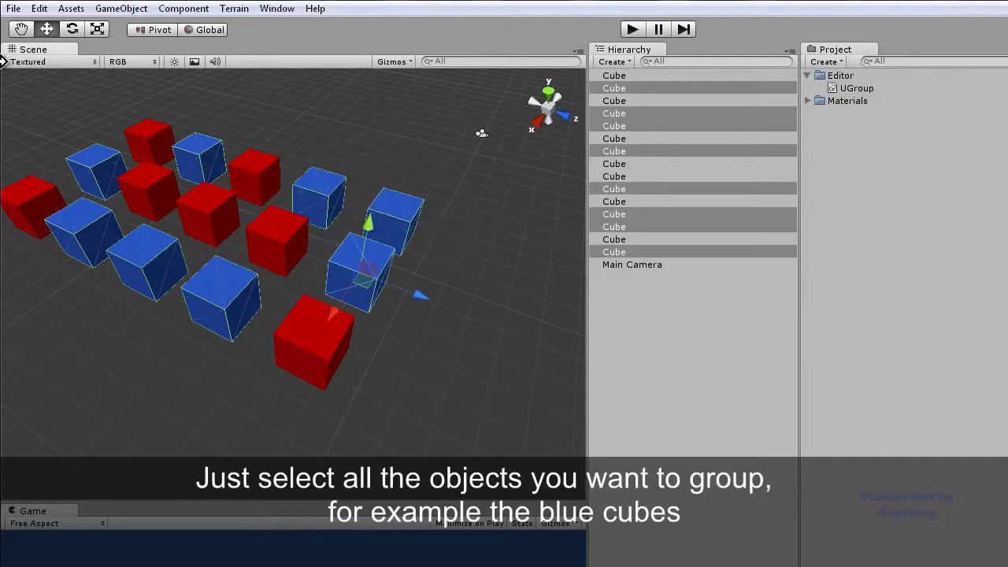
click(39, 8)
click(57, 250)
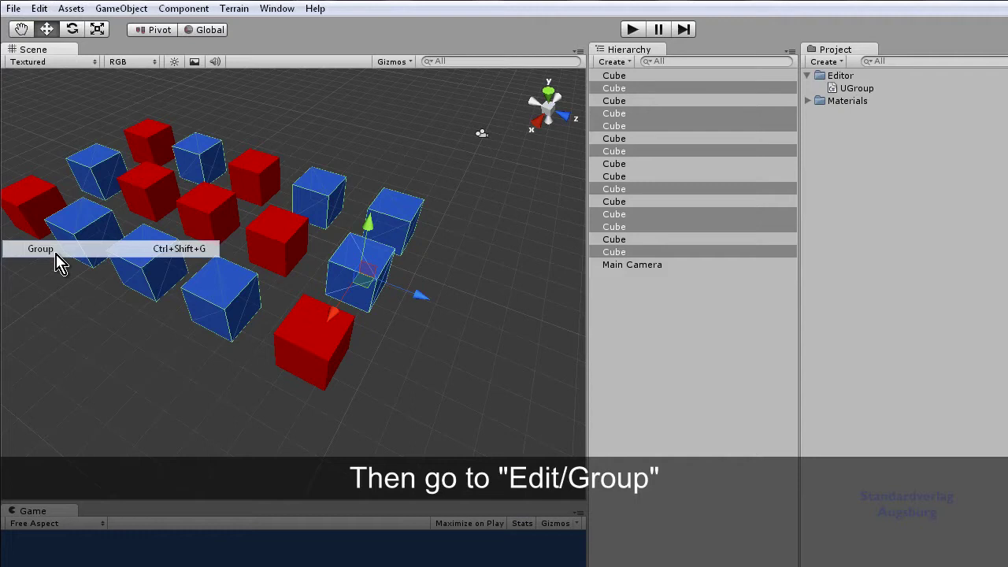
click(596, 164)
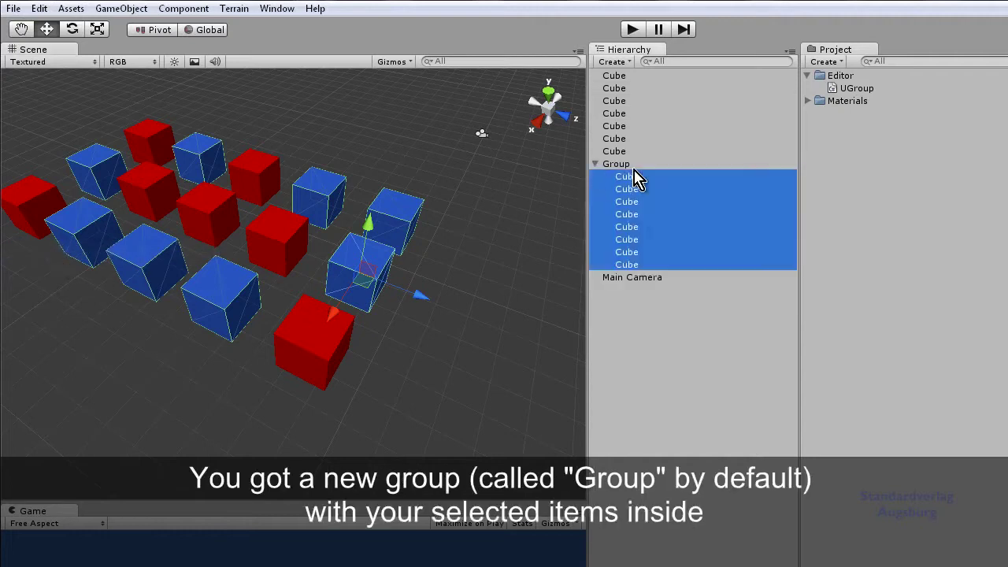
Group all seven red cubes into a second group and collapse the groups in the hierarchy
click(325, 321)
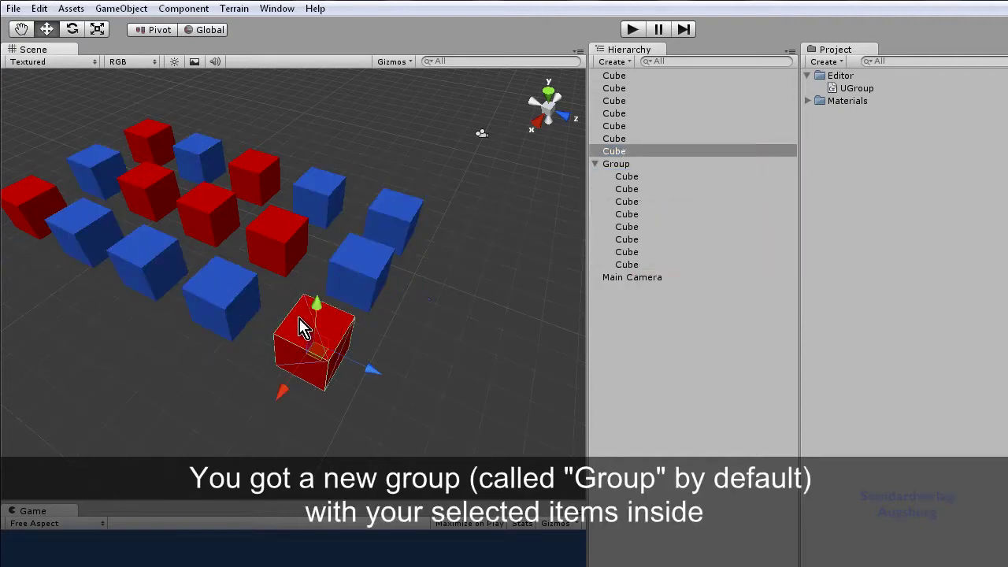
shift+click(275, 237)
shift+click(200, 209)
shift+click(151, 189)
shift+click(150, 143)
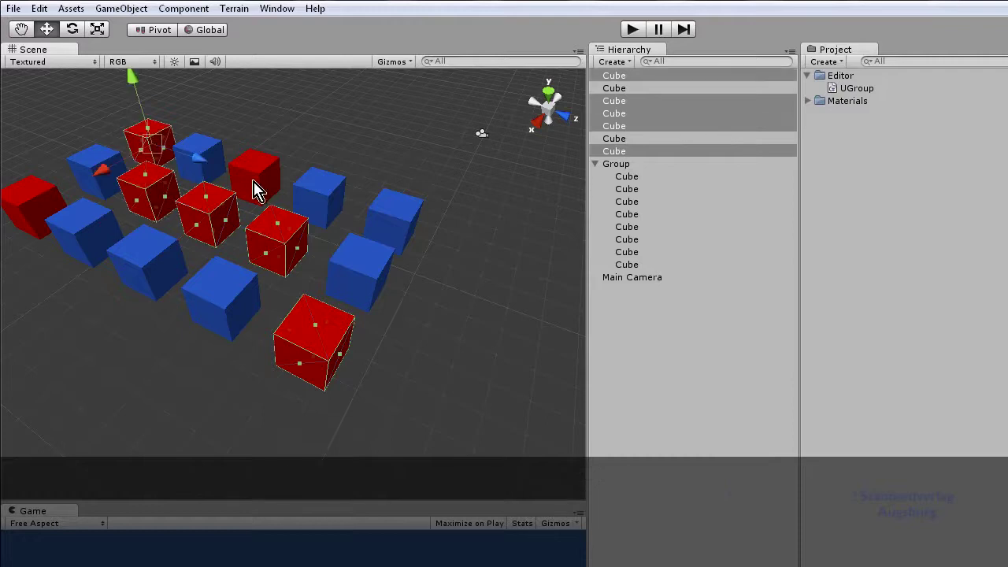
shift+click(254, 177)
shift+click(44, 203)
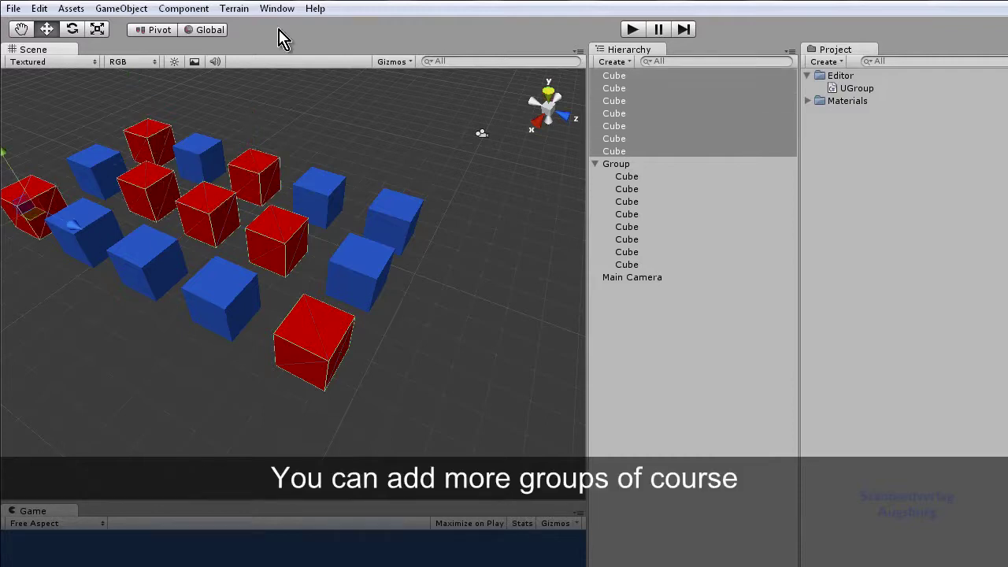
click(39, 8)
click(75, 248)
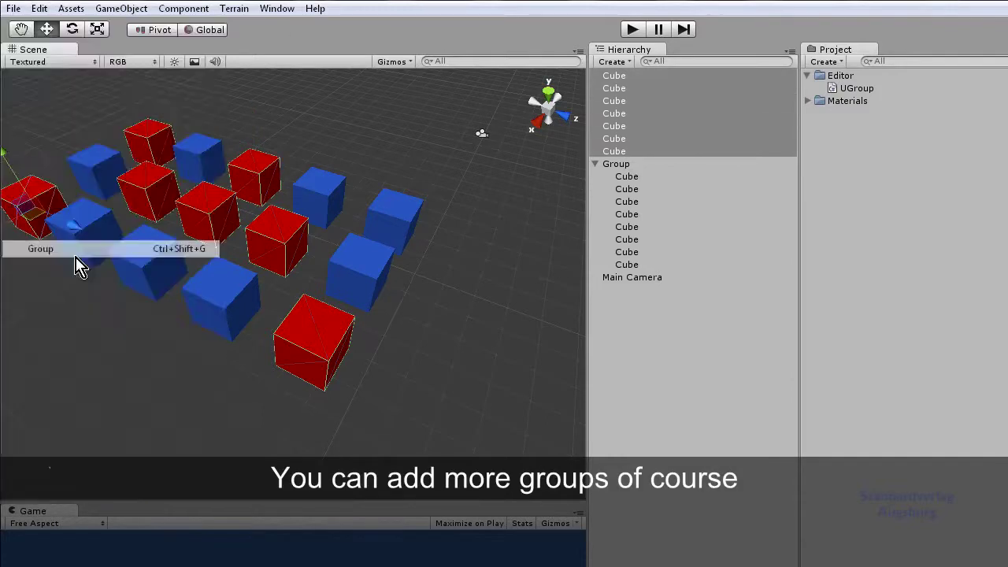
click(596, 89)
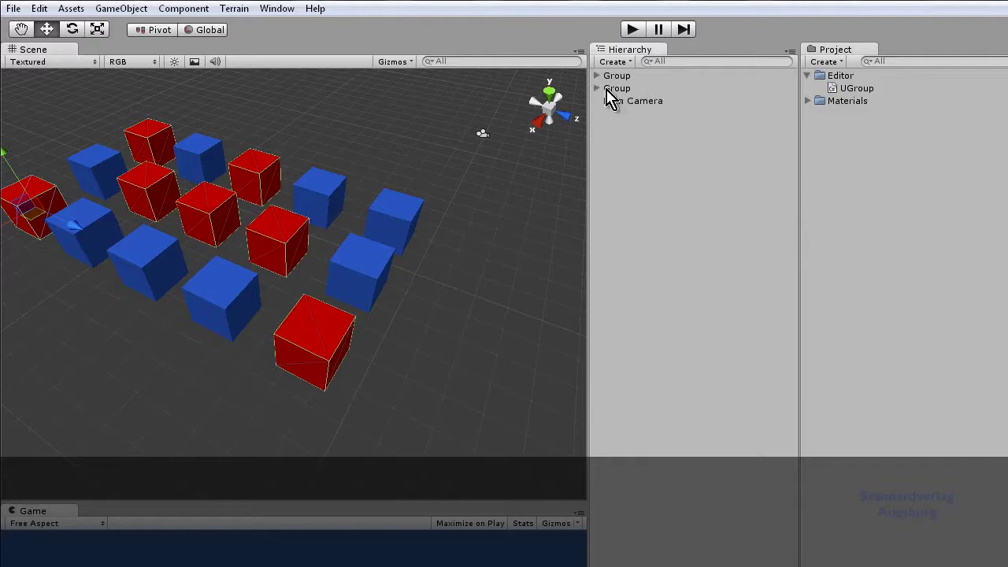
Rename the group holding the blue cubes as "Group blue"
click(626, 89)
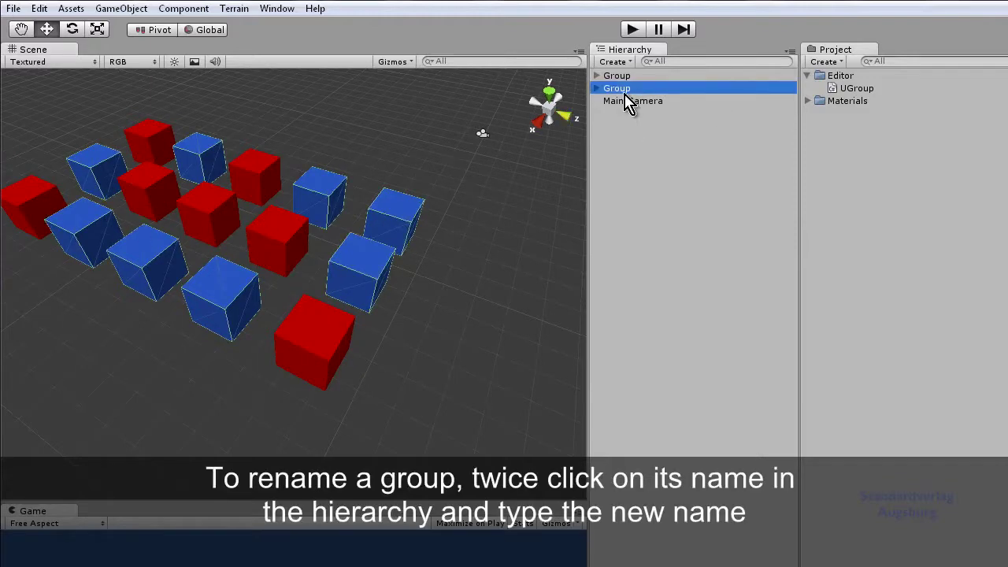
click(641, 90)
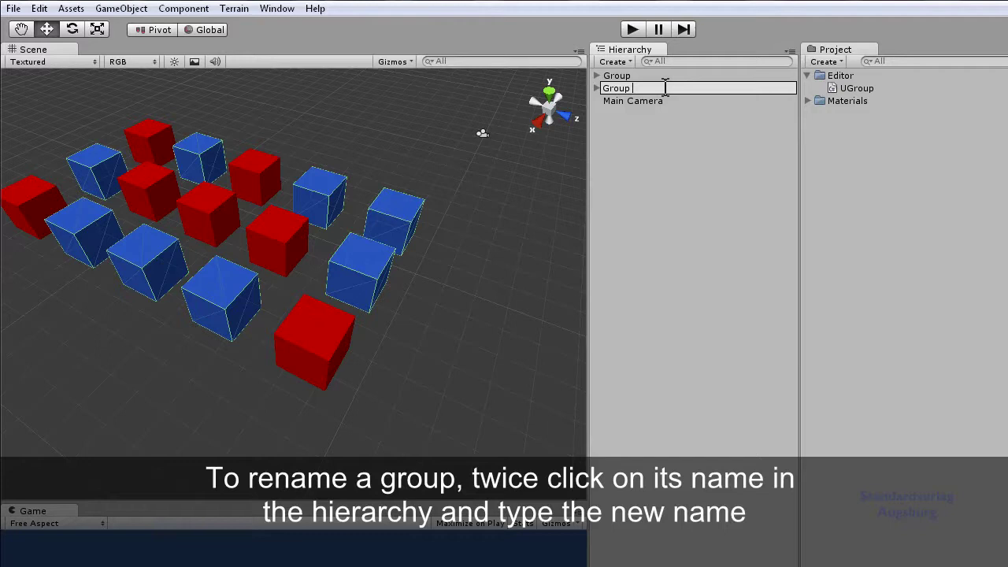
text(blue)
key(Return)
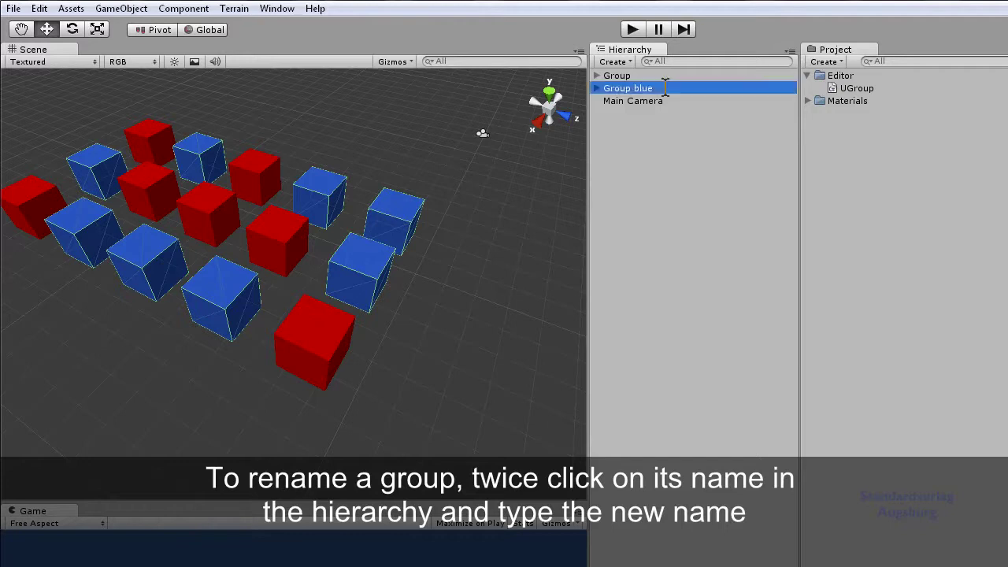
Ungroup five of the grouped red cubes, leaving the leftmost and rearmost red cubes in Group
click(254, 241)
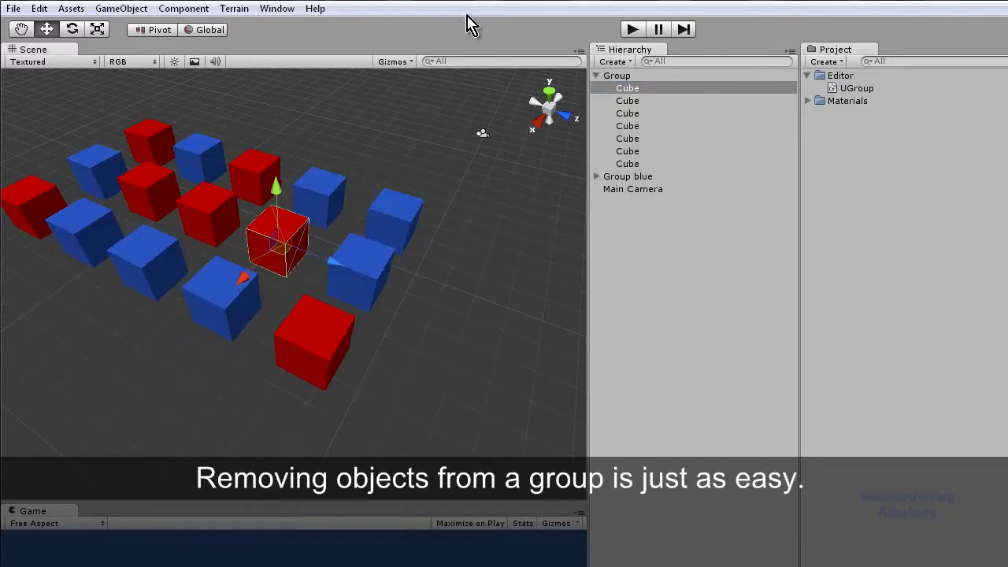
shift+click(330, 353)
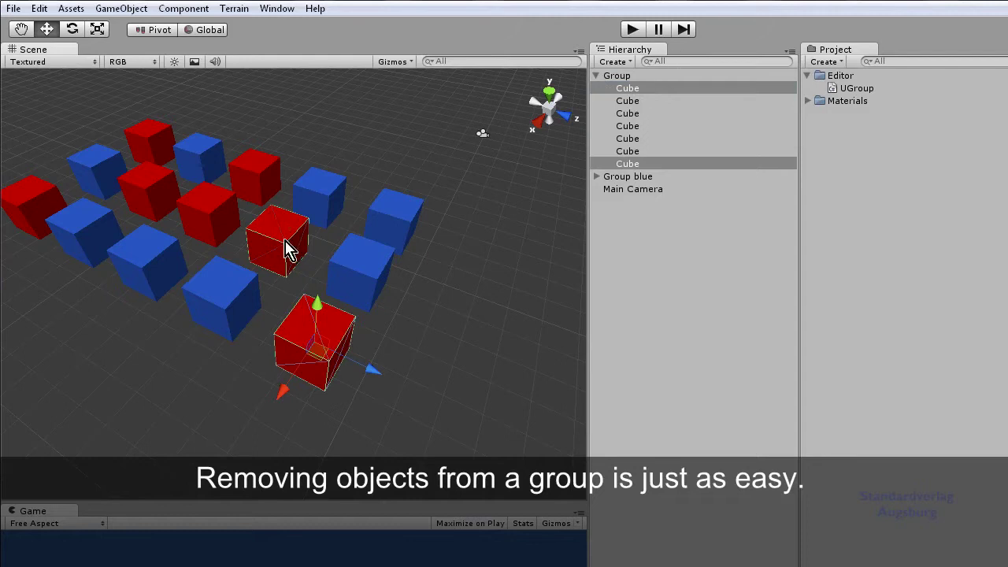
shift+click(219, 214)
shift+click(240, 179)
shift+click(166, 178)
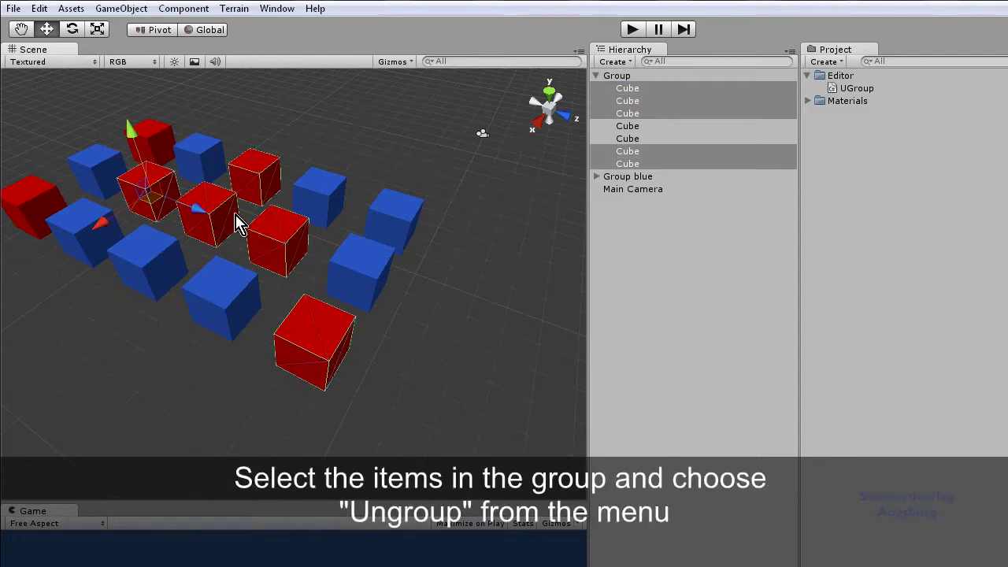
click(39, 9)
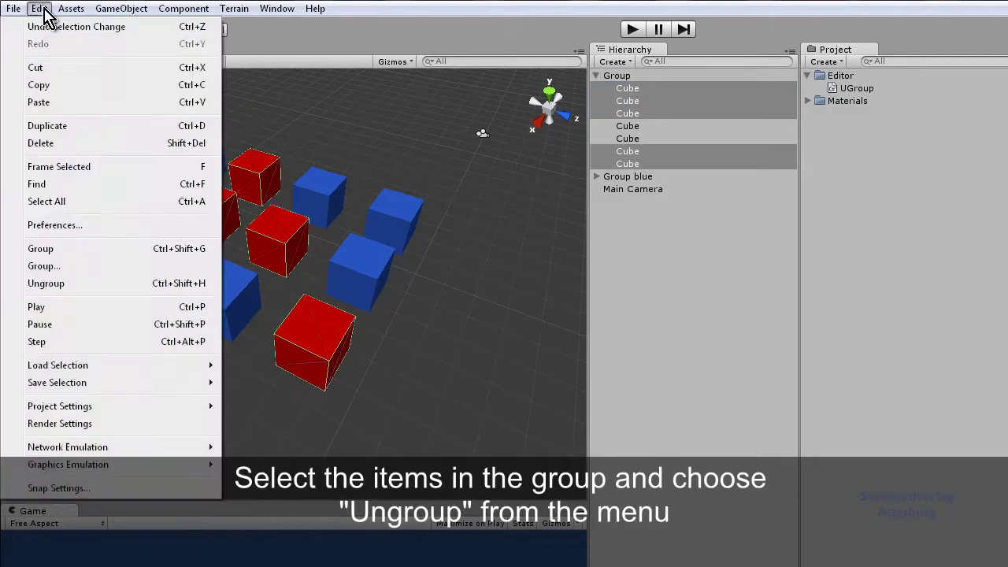
click(89, 285)
Ungroup the two remaining red cubes in Group so that every red cube sits at the hierarchy root
click(674, 151)
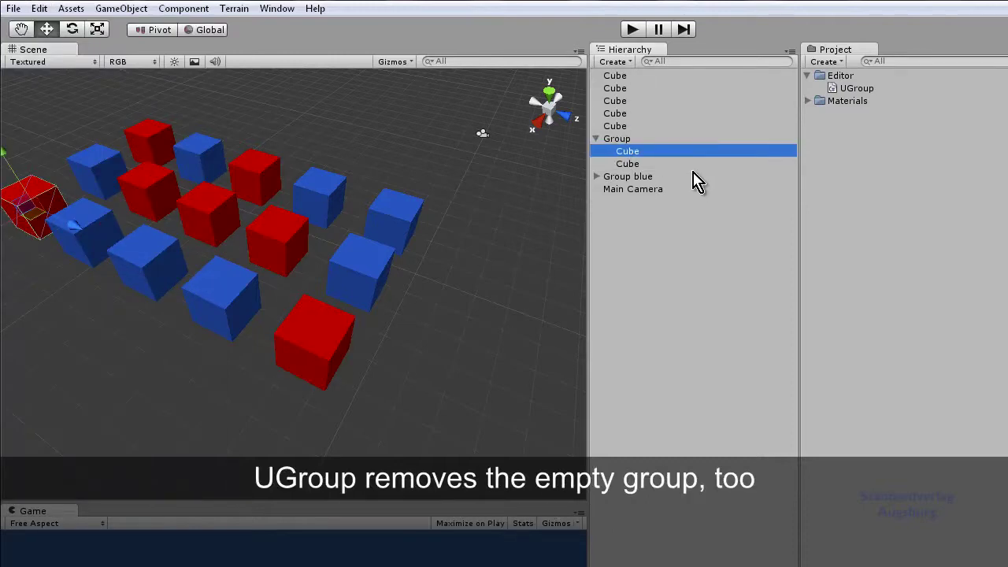
click(626, 142)
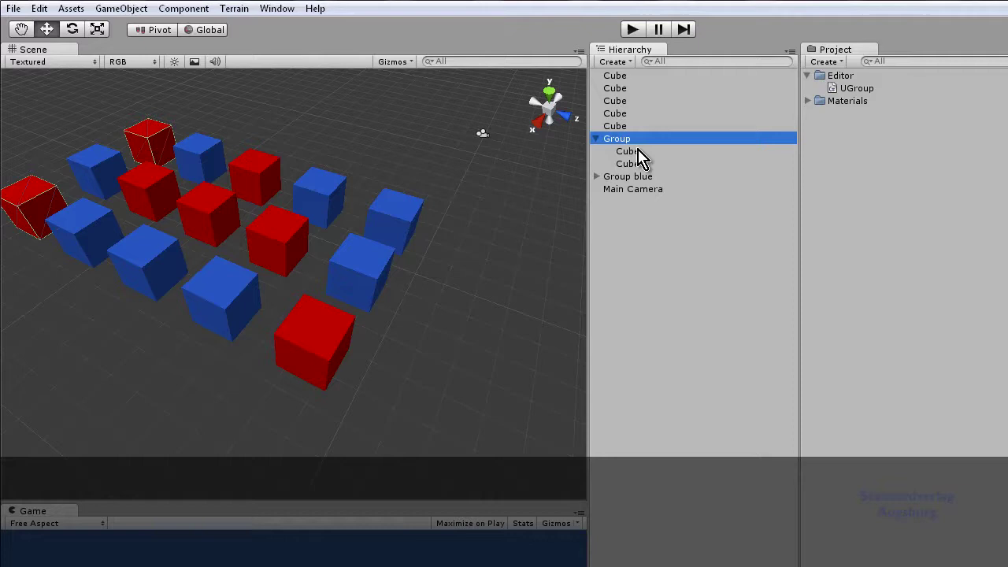
click(638, 154)
shift+click(639, 164)
click(39, 8)
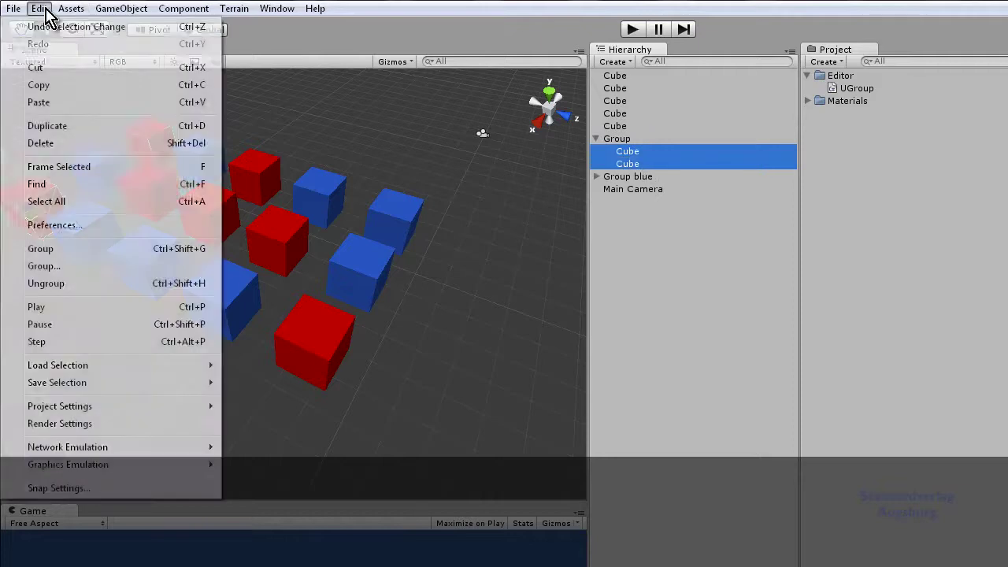
click(94, 282)
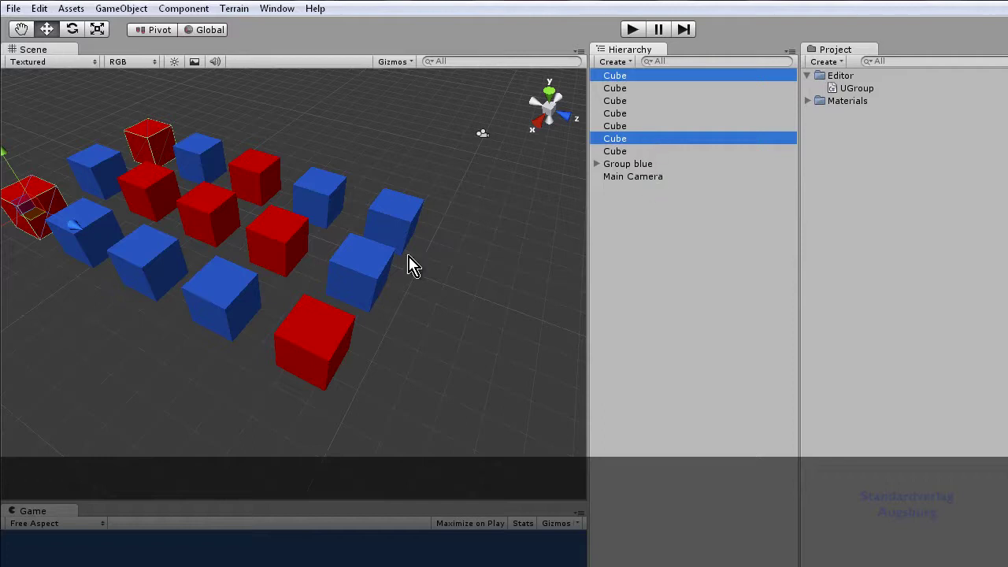
Group all seven red cubes with the Group Wizard, naming the group "Group red"
shift+click(143, 198)
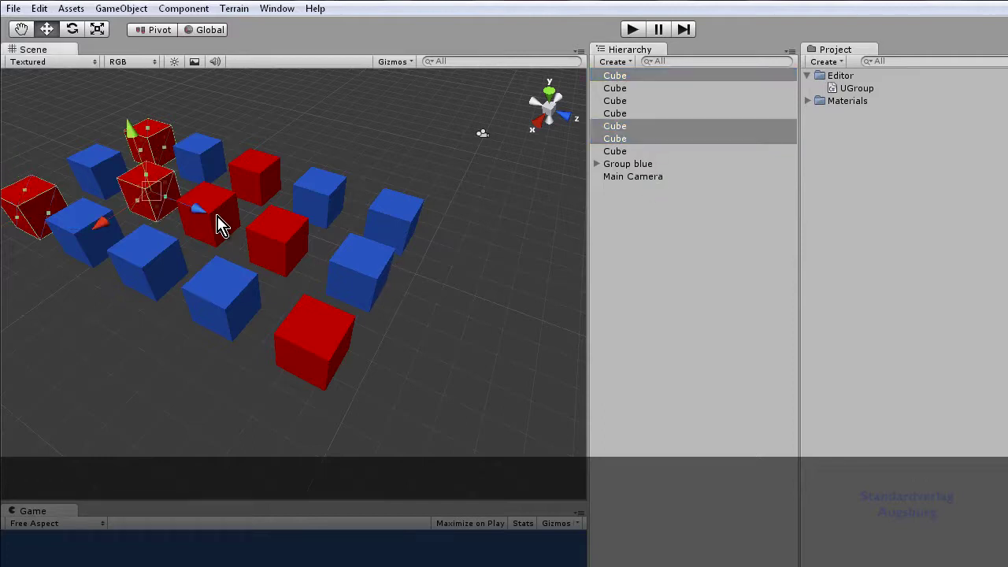
shift+click(266, 179)
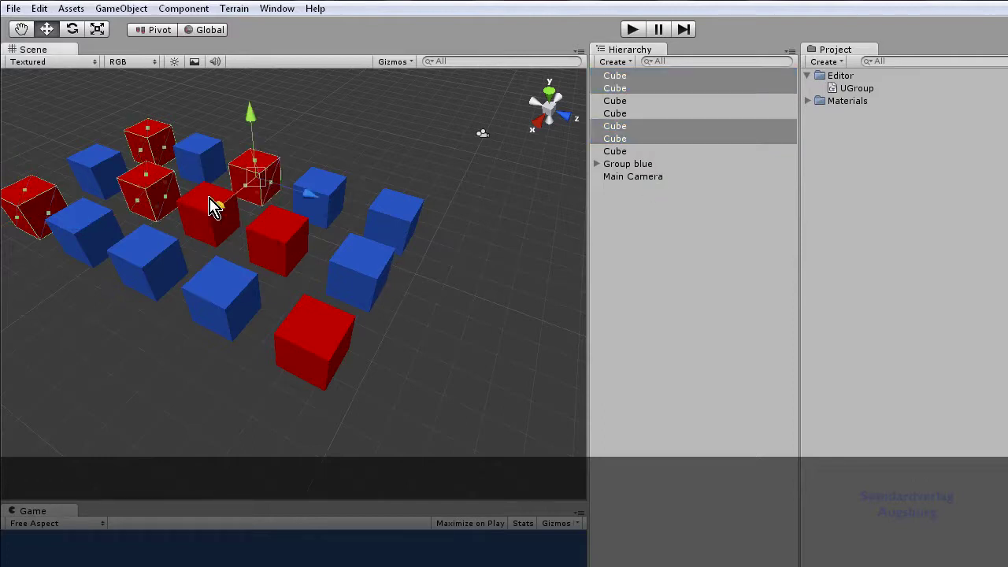
shift+click(214, 206)
shift+click(299, 266)
shift+click(316, 340)
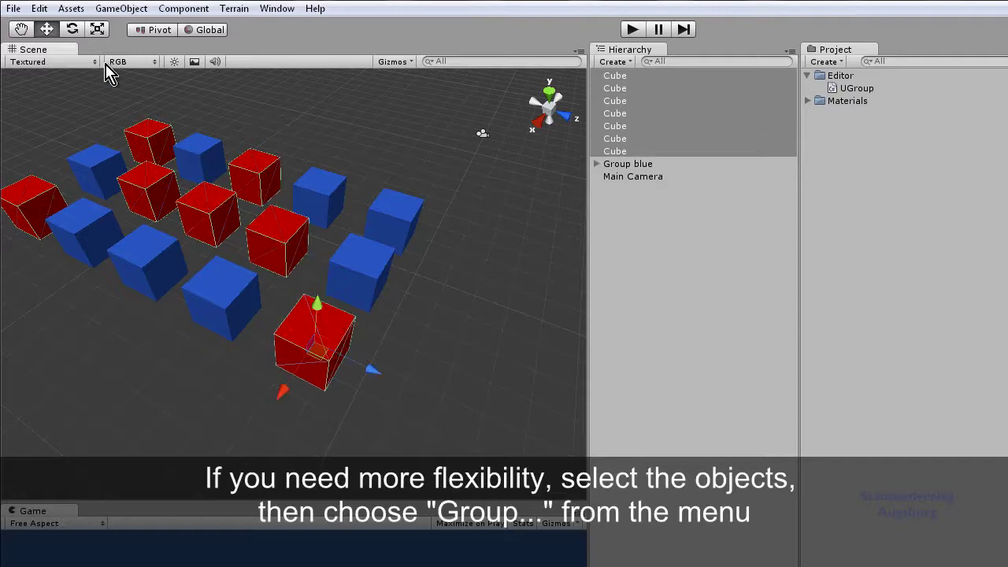
click(39, 9)
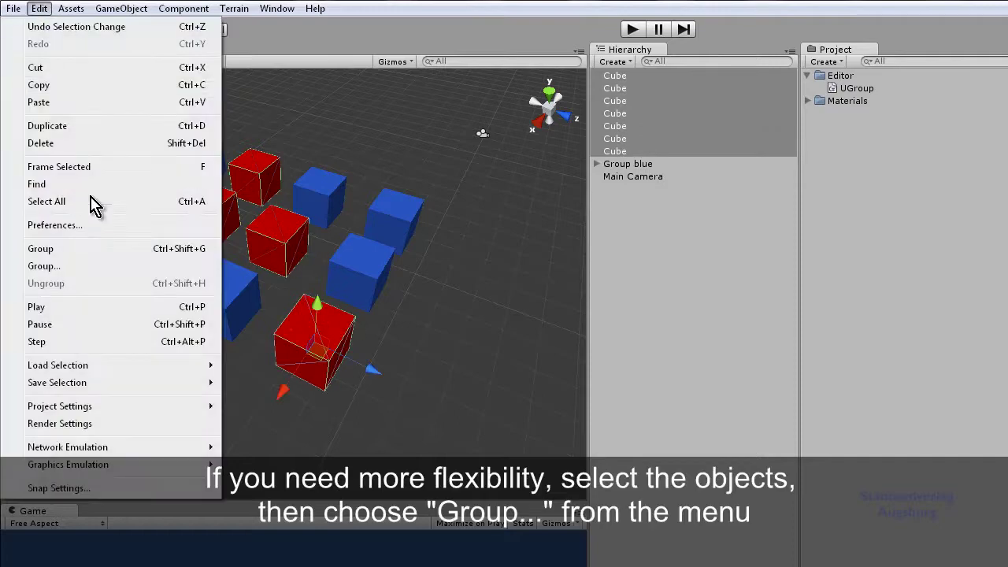
click(82, 266)
drag(202, 87, 255, 122)
click(319, 257)
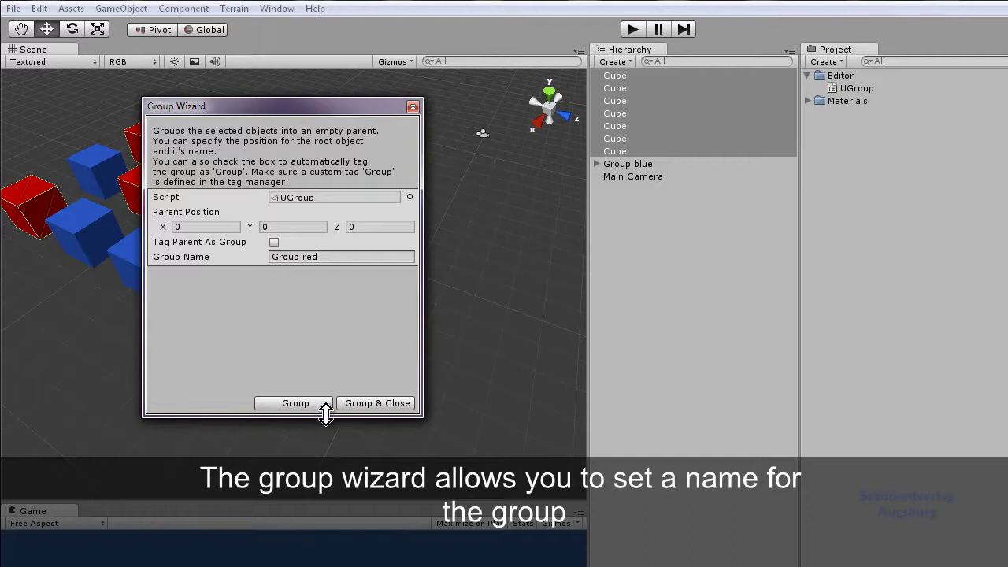
click(363, 403)
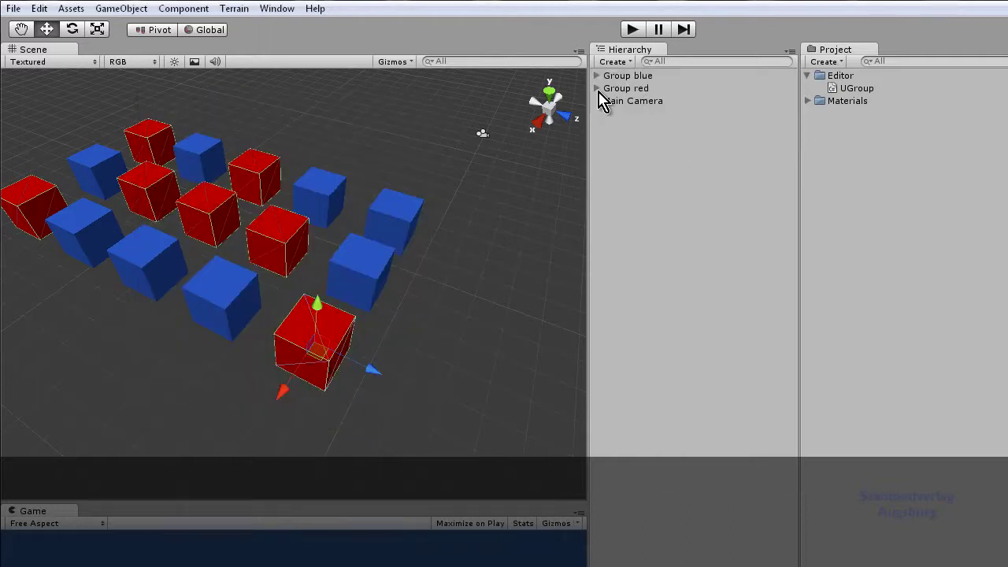
Check the contents of Group blue and Group red, then group the two groups under one parent
click(597, 88)
click(597, 76)
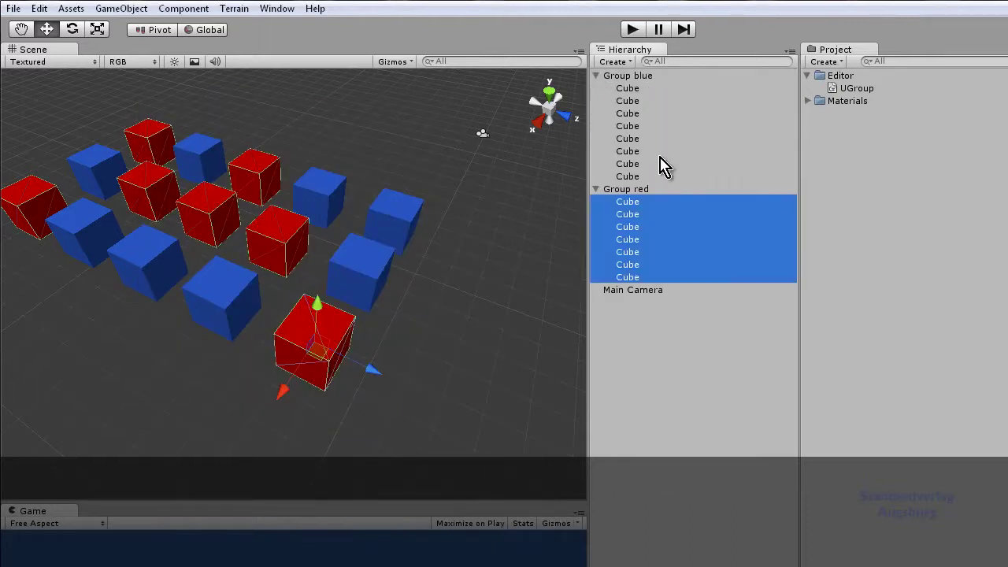
click(597, 75)
click(597, 88)
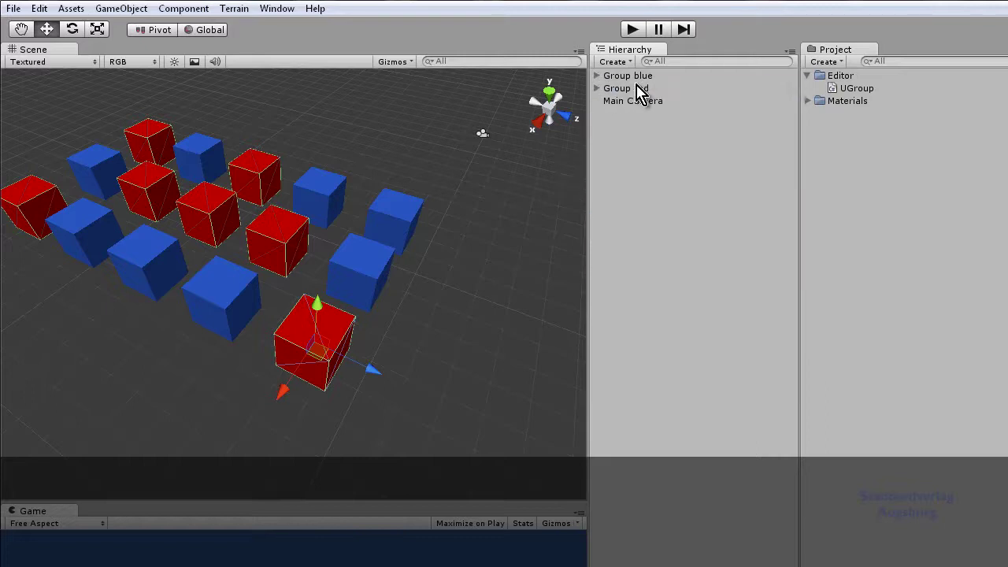
click(638, 88)
shift+click(639, 76)
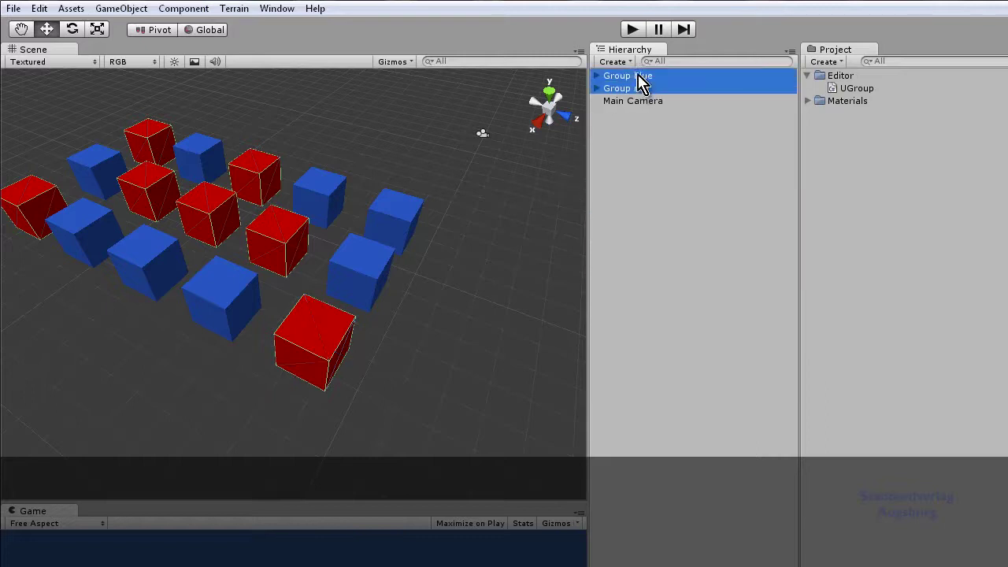
click(40, 8)
click(68, 247)
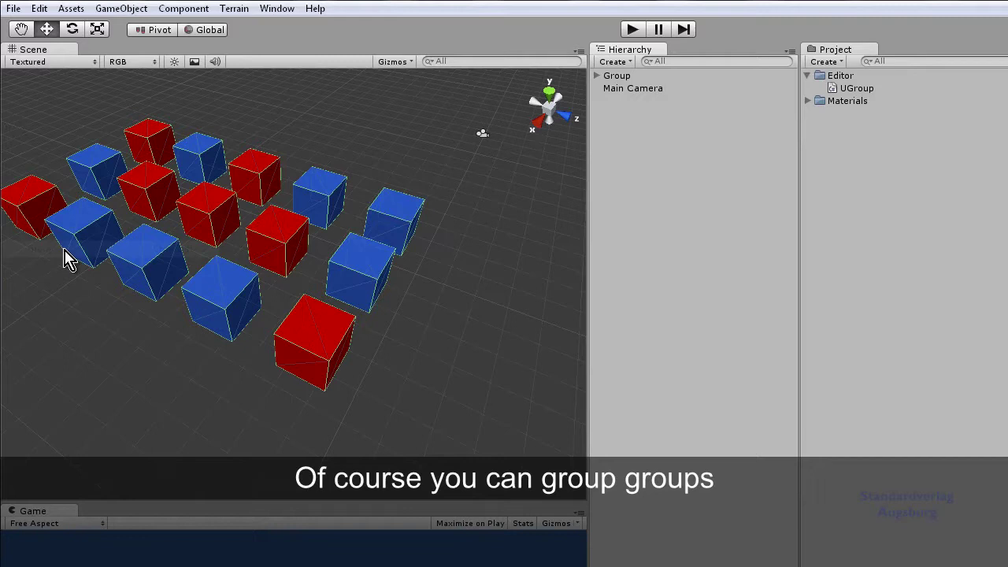
Rename the parent group as "Groups" and expand it together with its blue and red subgroups
click(634, 77)
click(649, 77)
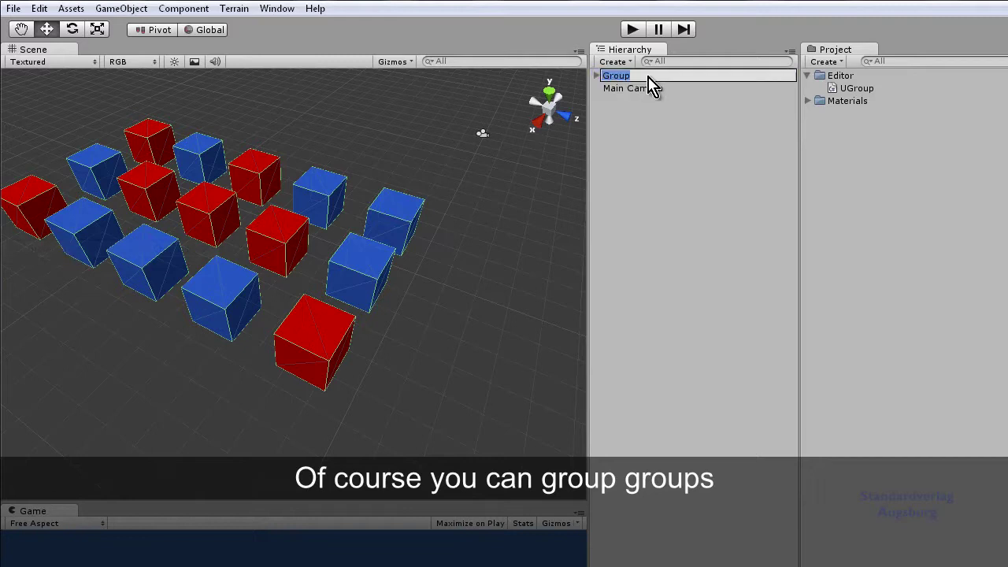
key(Return)
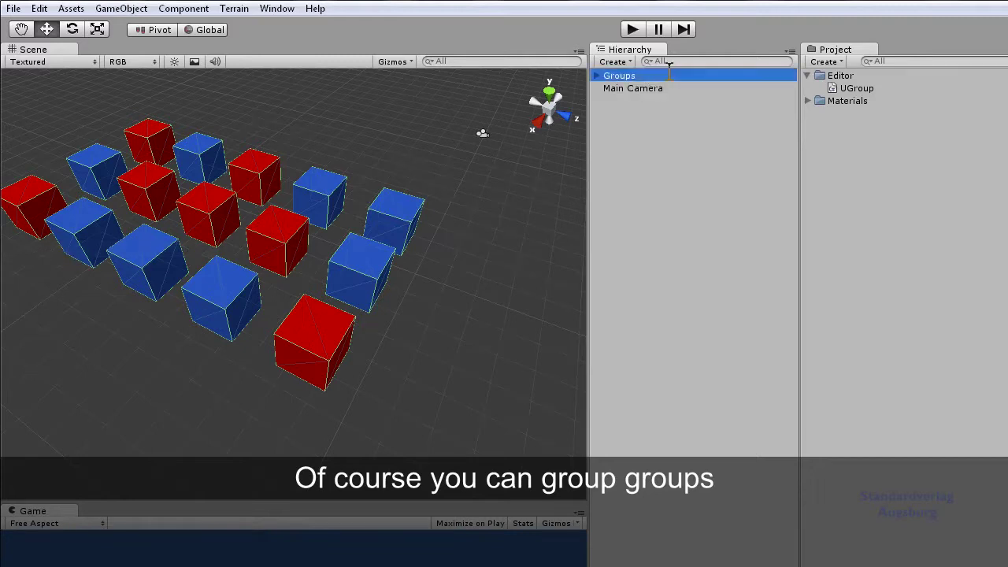
click(597, 75)
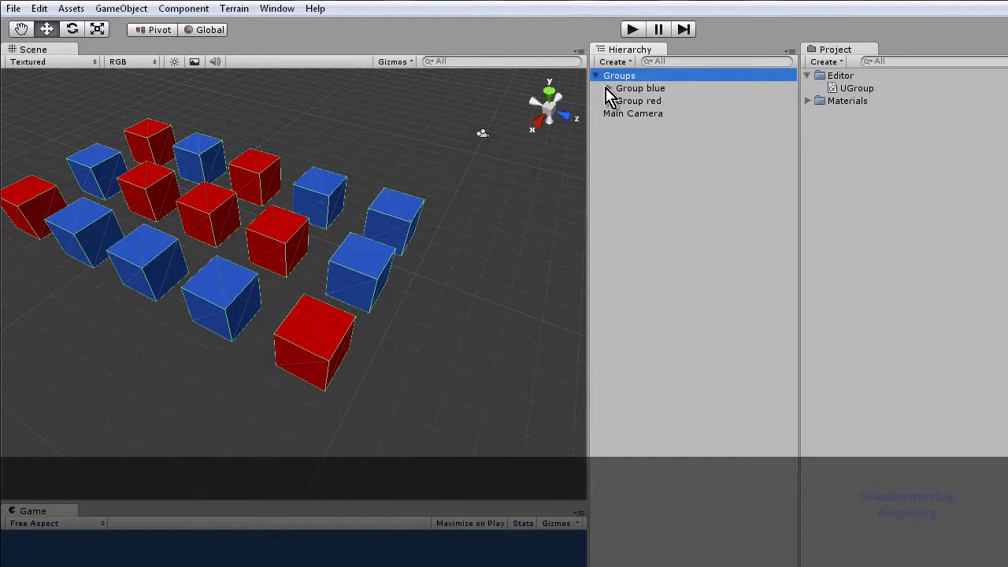
click(608, 88)
click(607, 201)
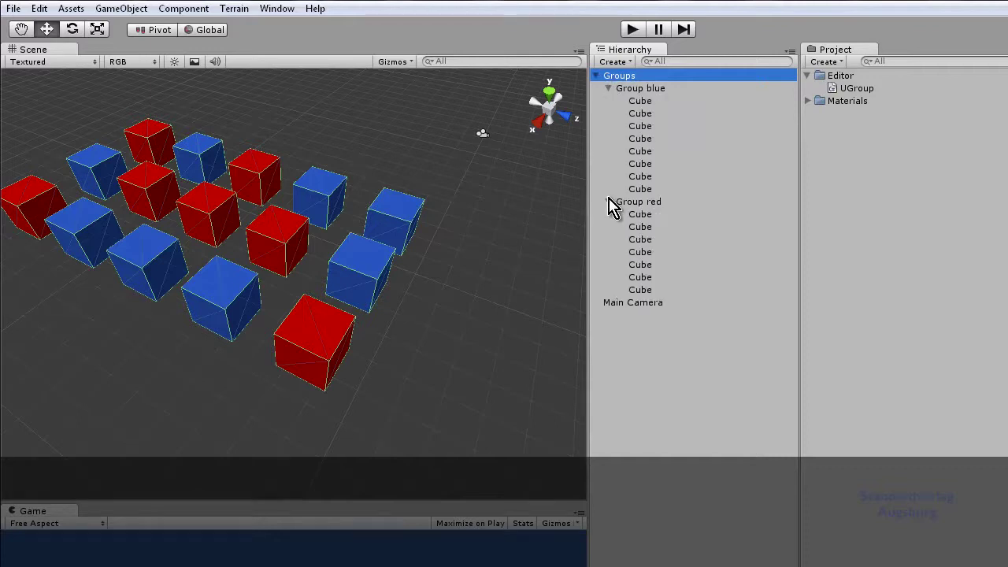
Ungroup all seven cubes in Group red
click(634, 89)
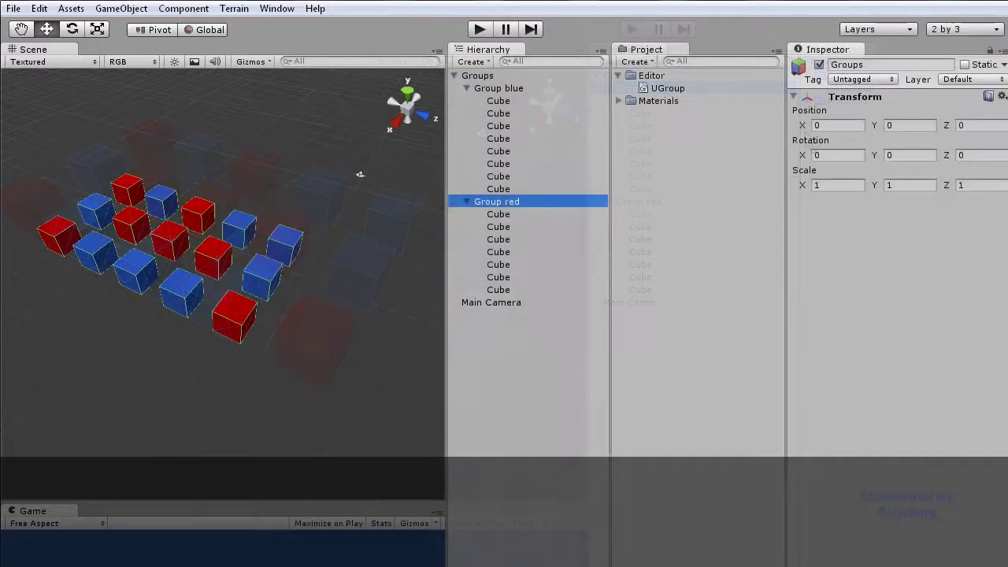
click(508, 214)
shift+click(508, 277)
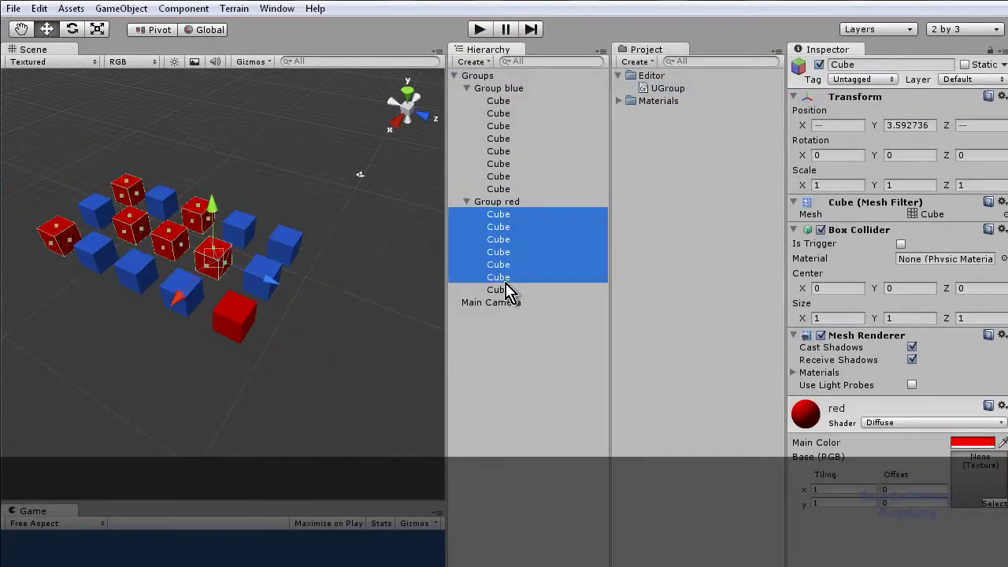
shift+click(510, 290)
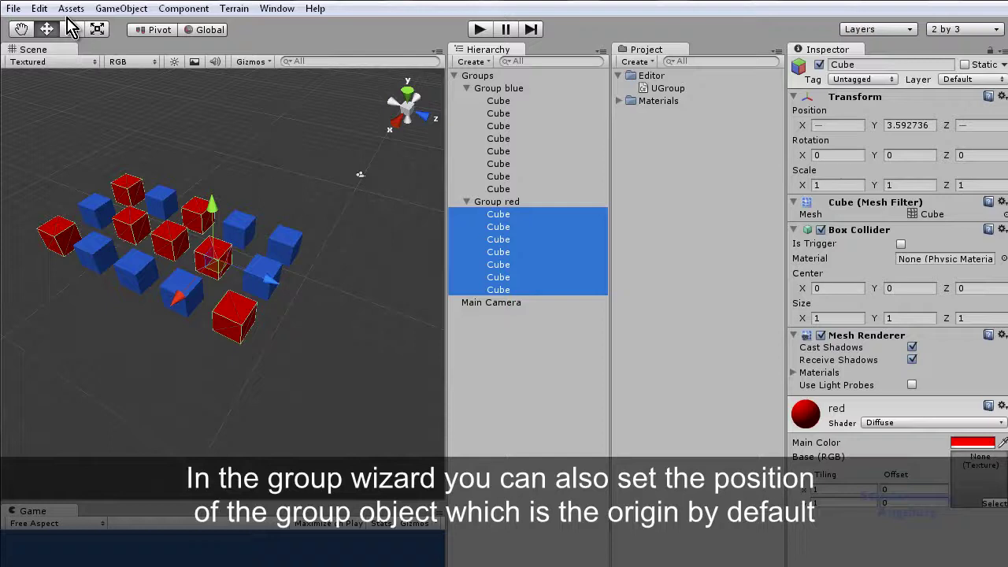
click(41, 8)
click(90, 283)
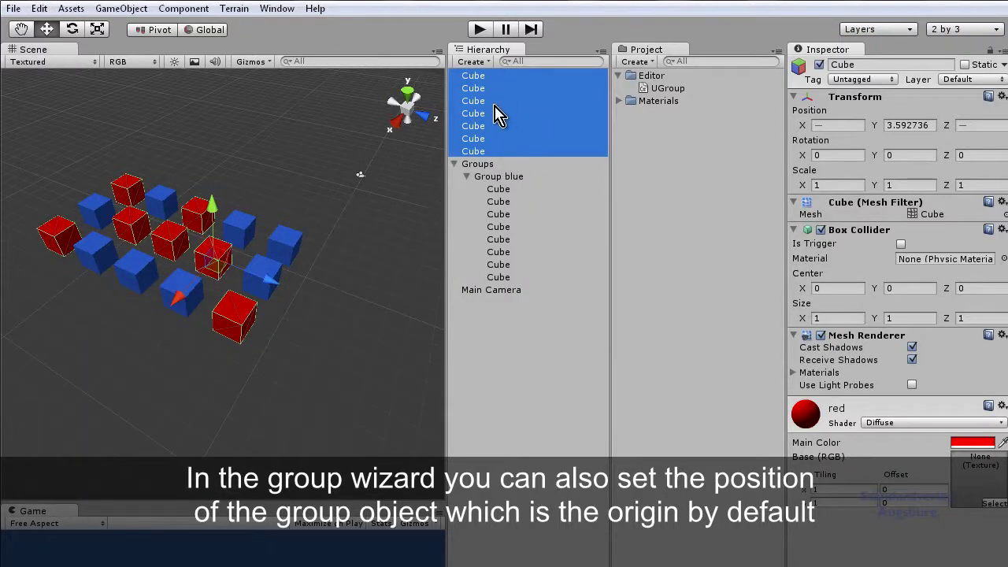
Group the seven red cubes with the Group Wizard as "Group 2", setting the parent position Z to -6.15
click(484, 79)
shift+click(479, 140)
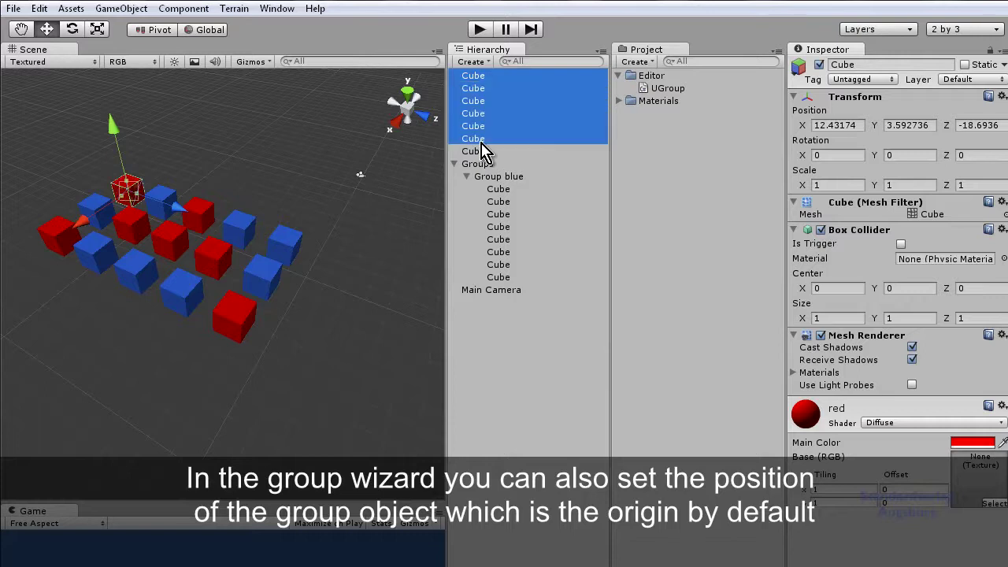
shift+click(482, 151)
click(40, 8)
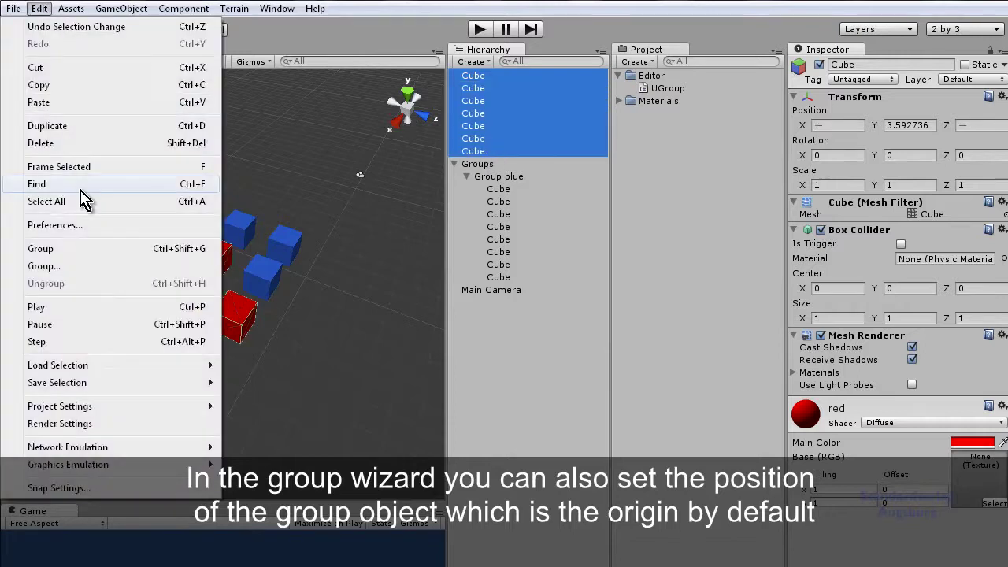
click(81, 267)
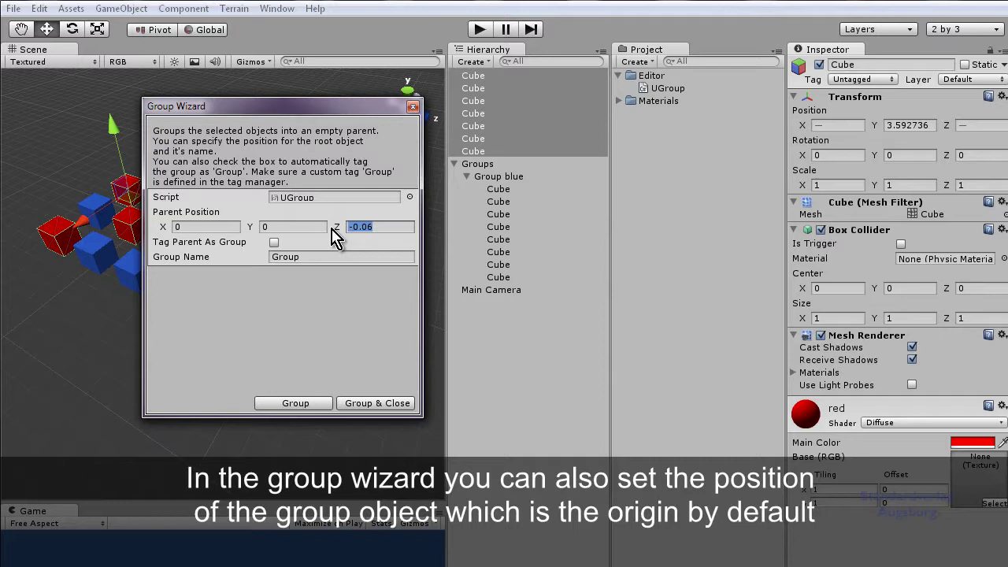
drag(334, 237, 312, 236)
drag(211, 235, 171, 227)
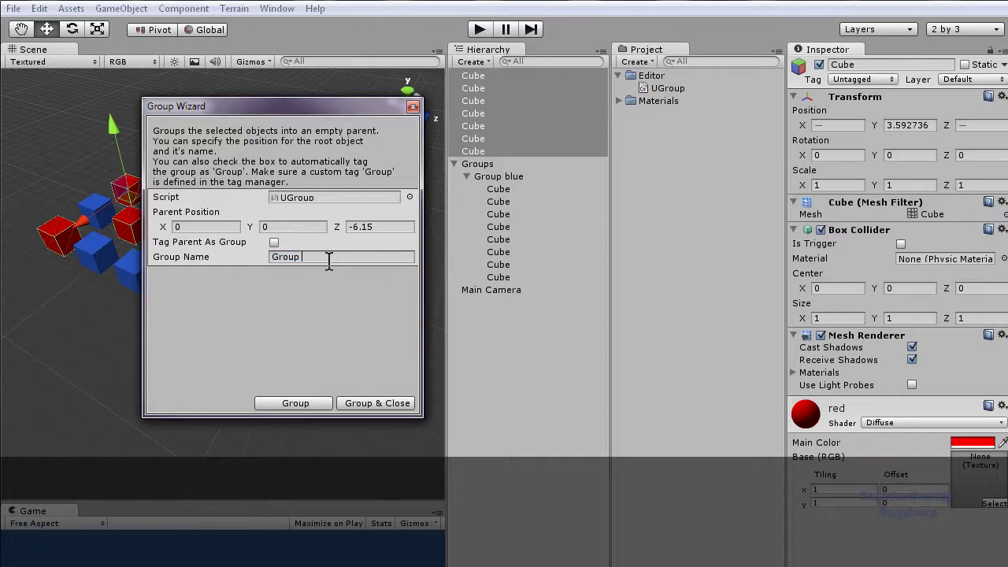
click(369, 406)
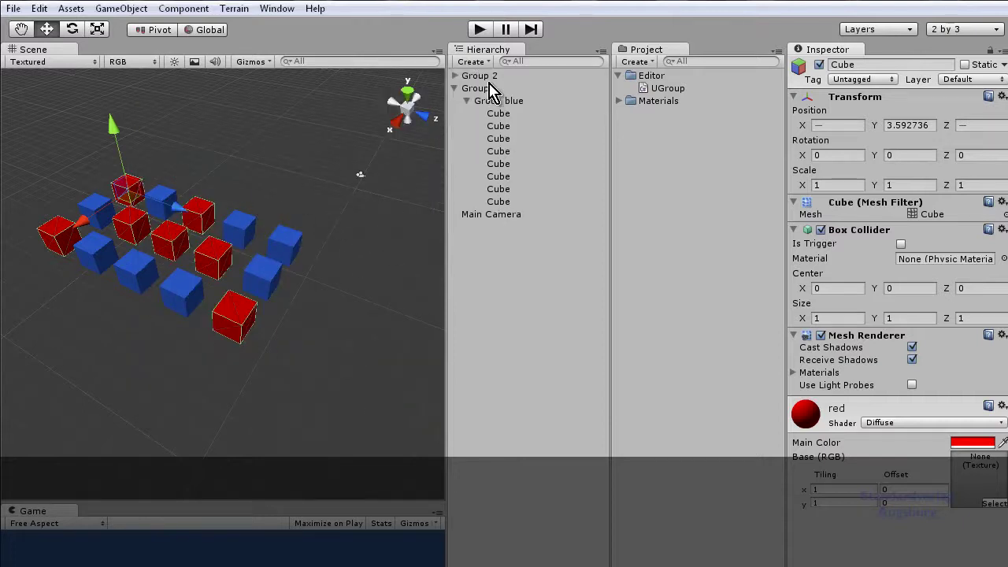
Expand Group 2 and move the whole group along the X axis to about -0.21
click(454, 75)
click(490, 76)
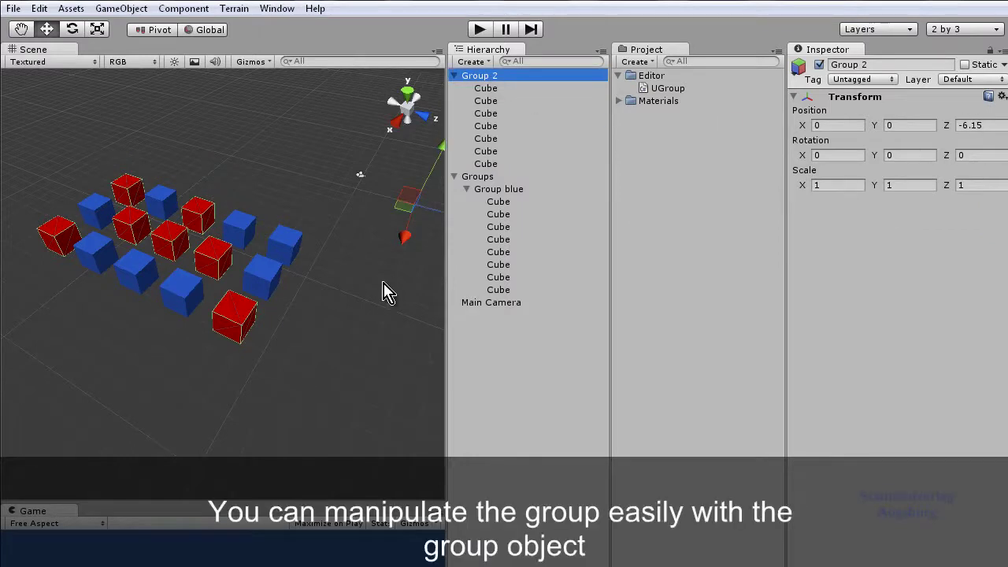
mouse_move(403, 236)
mouse_down()
mouse_move(412, 254)
mouse_move(422, 179)
mouse_move(409, 239)
mouse_up()
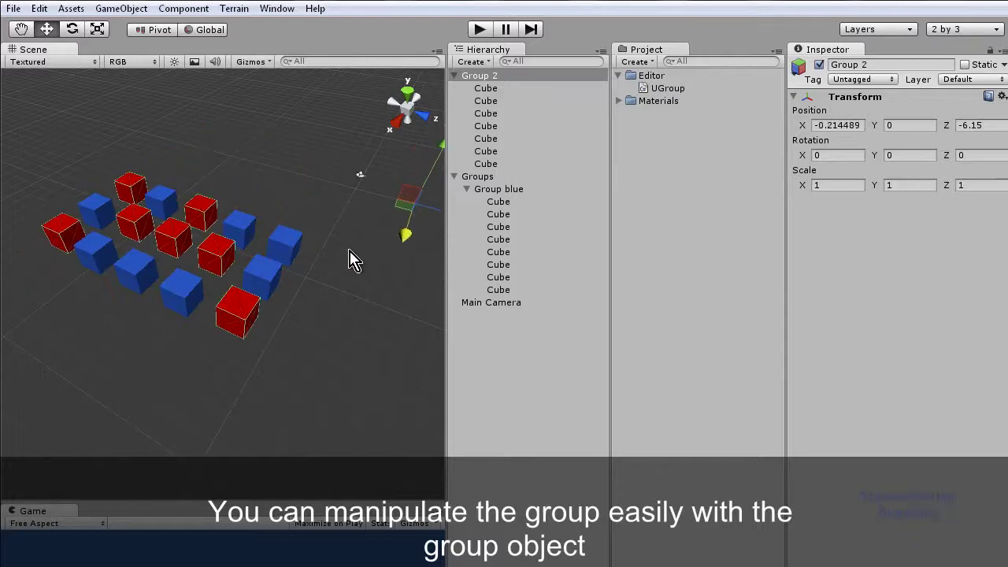
Rotate Group 2 around its Y axis to about -7 degrees
key(r)
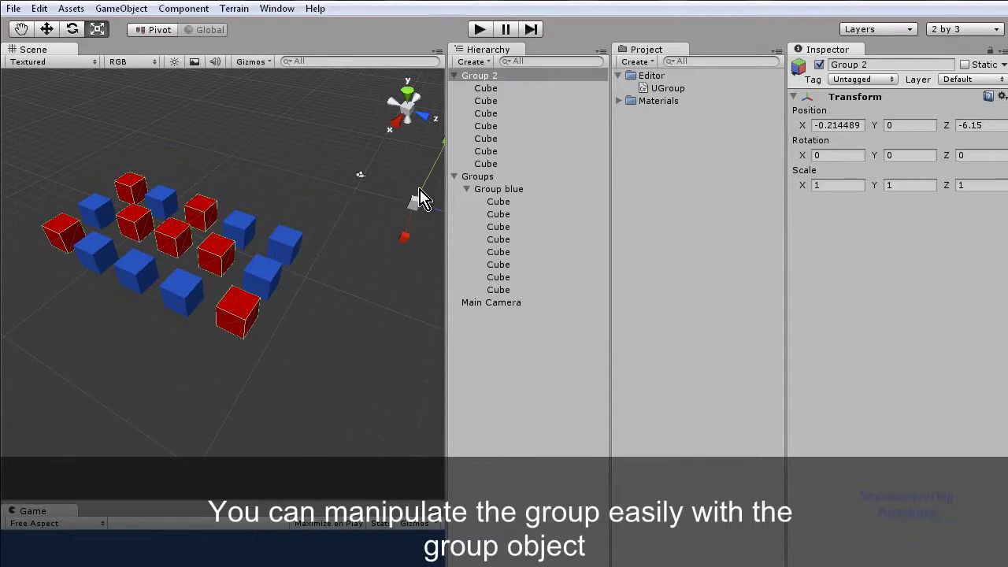
key(e)
drag(386, 232, 341, 234)
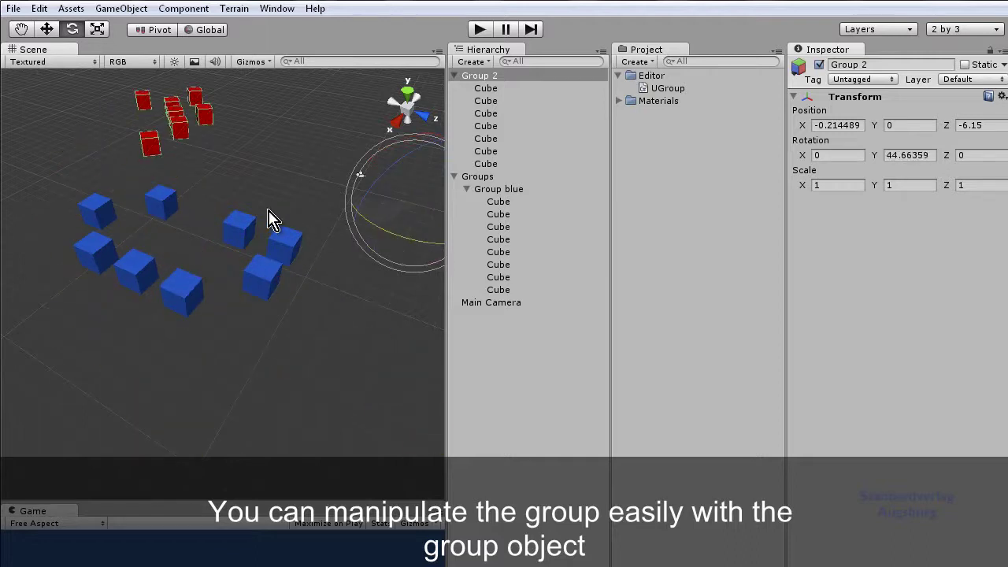
drag(268, 218, 337, 248)
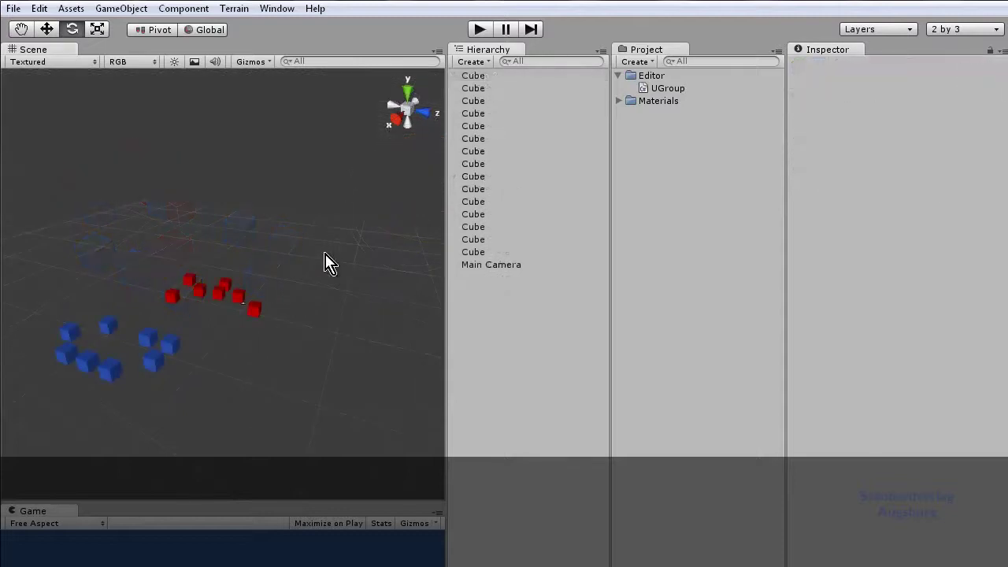
Group the seven red cubes at the hierarchy root with UGroup's Group command, excluding the Main Camera
drag(158, 254, 301, 341)
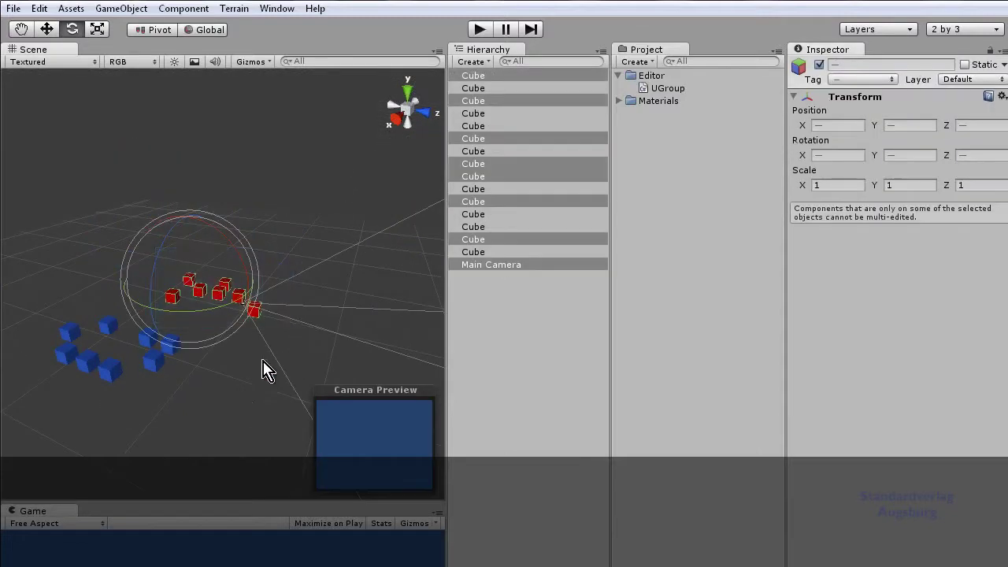
ctrl+click(488, 265)
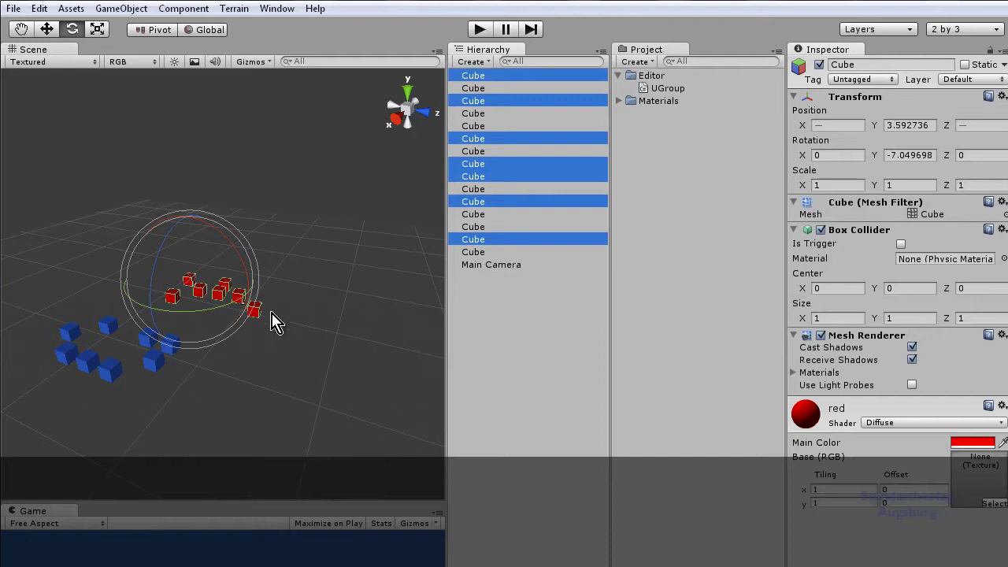
scroll(255, 328, up, 2)
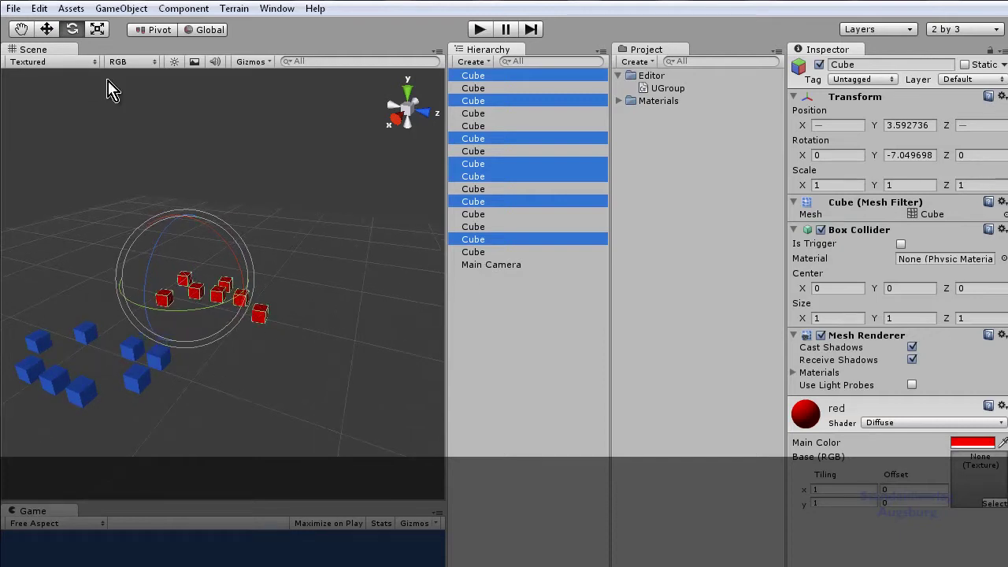
key(ctrl+g)
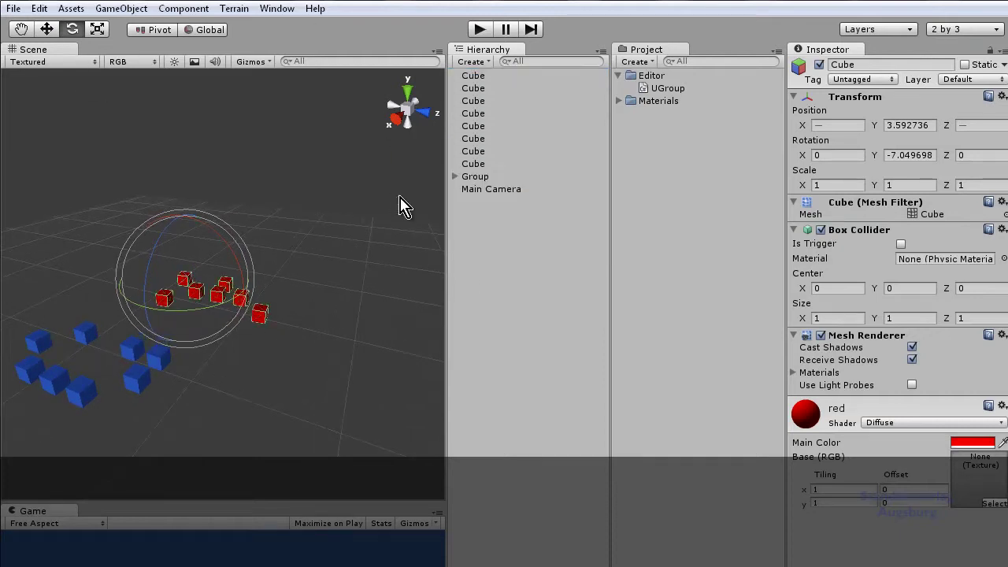